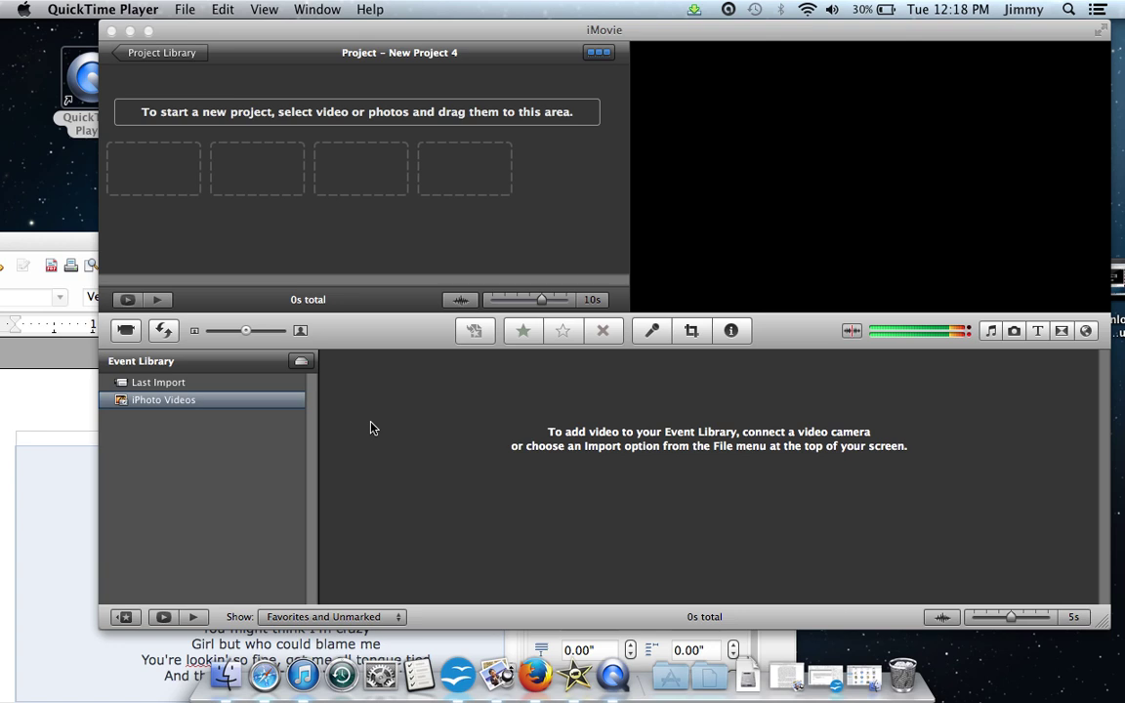
Activate the empty New Project 4 window in iMovie and glance through the File menu
mouse_move(465, 39)
left_mouse_down()
mouse_move(485, 37)
mouse_move(471, 39)
left_mouse_up()
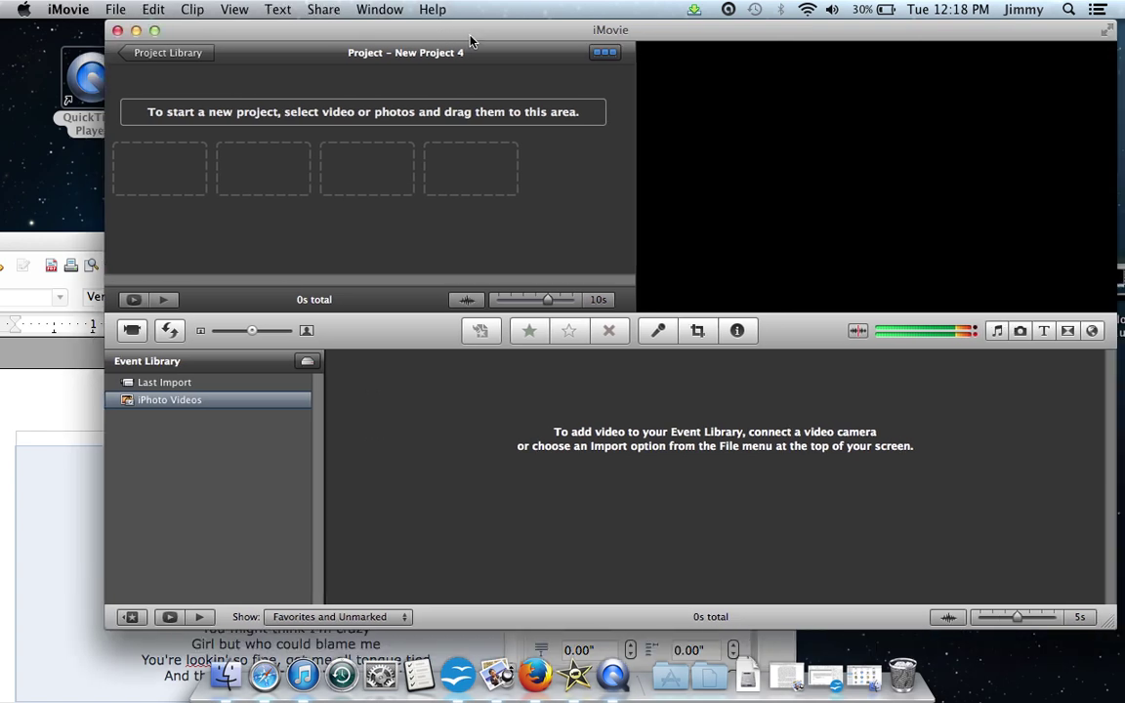
left_click(119, 12)
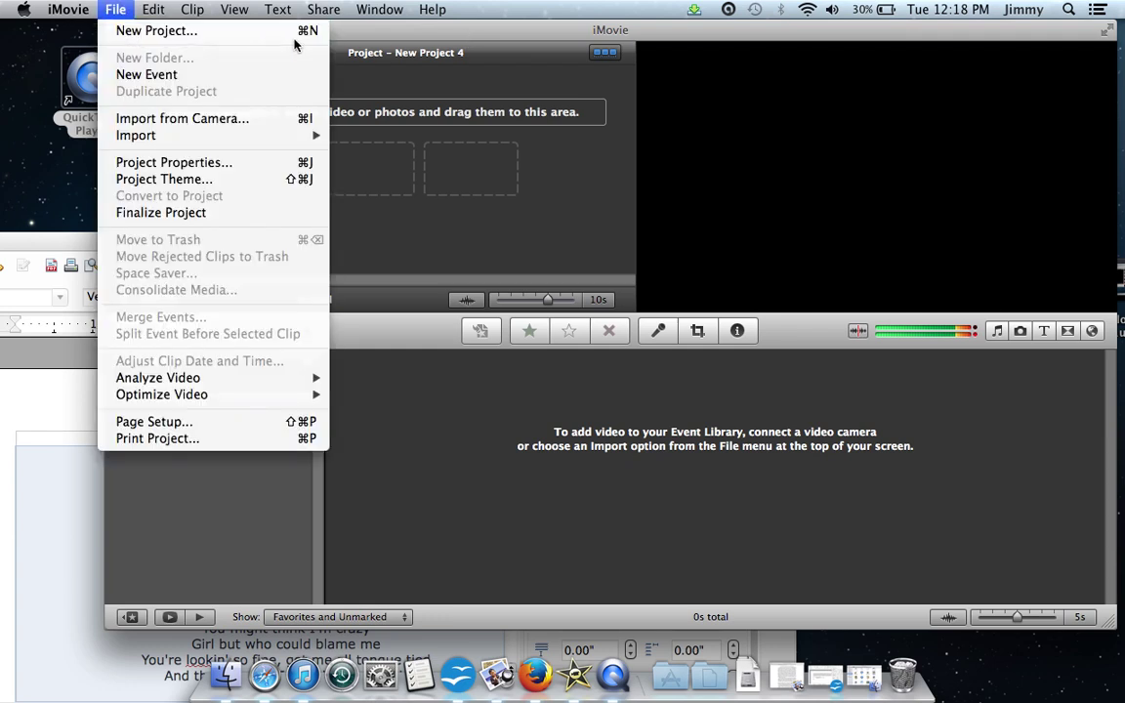
left_click(381, 43)
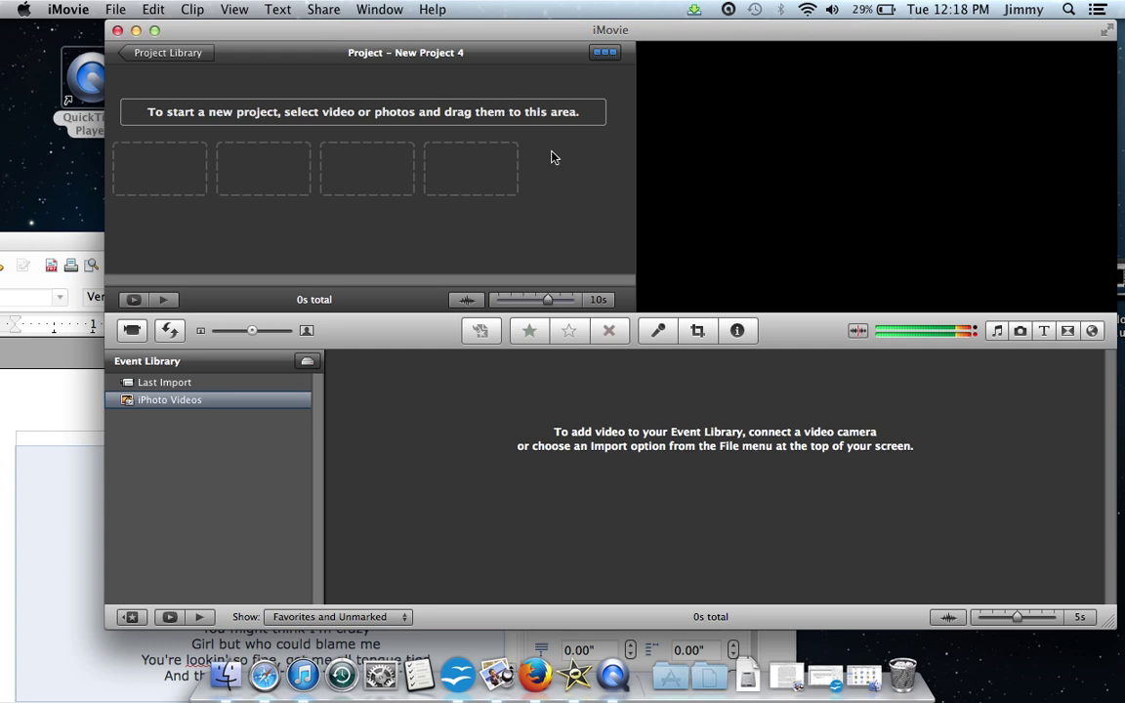
Add a Scrolling Credits title with a Green background, then bring the Writer lyrics document up
left_click(1045, 333)
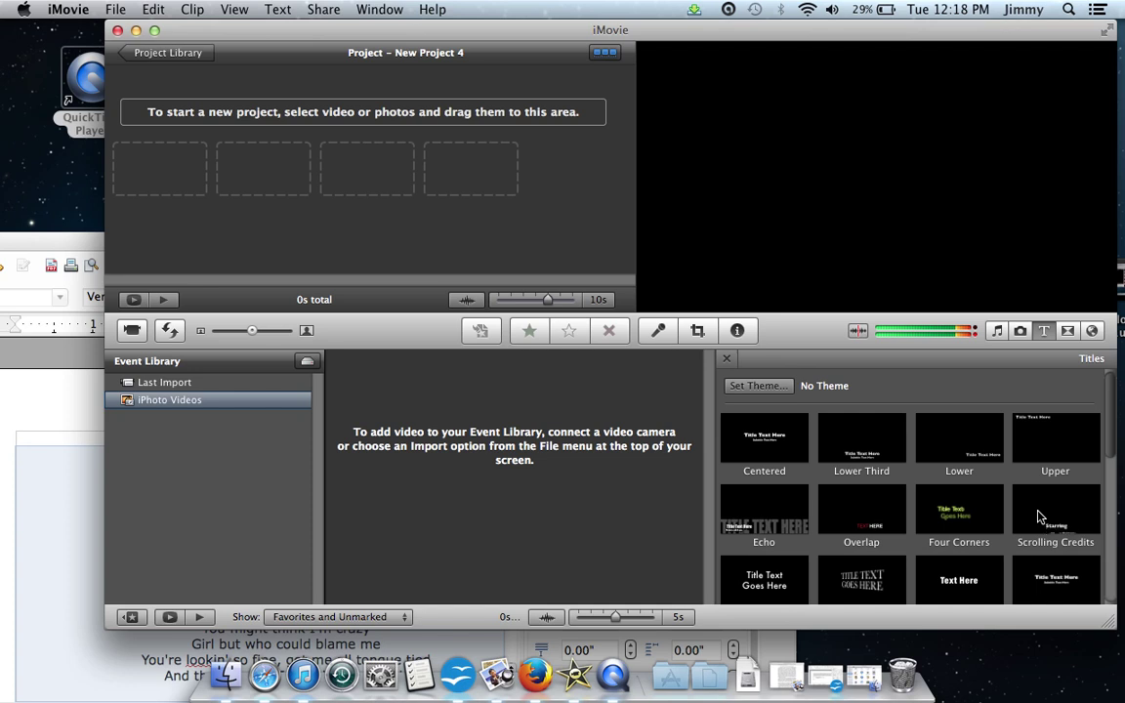
left_click_drag(961, 446, 179, 167)
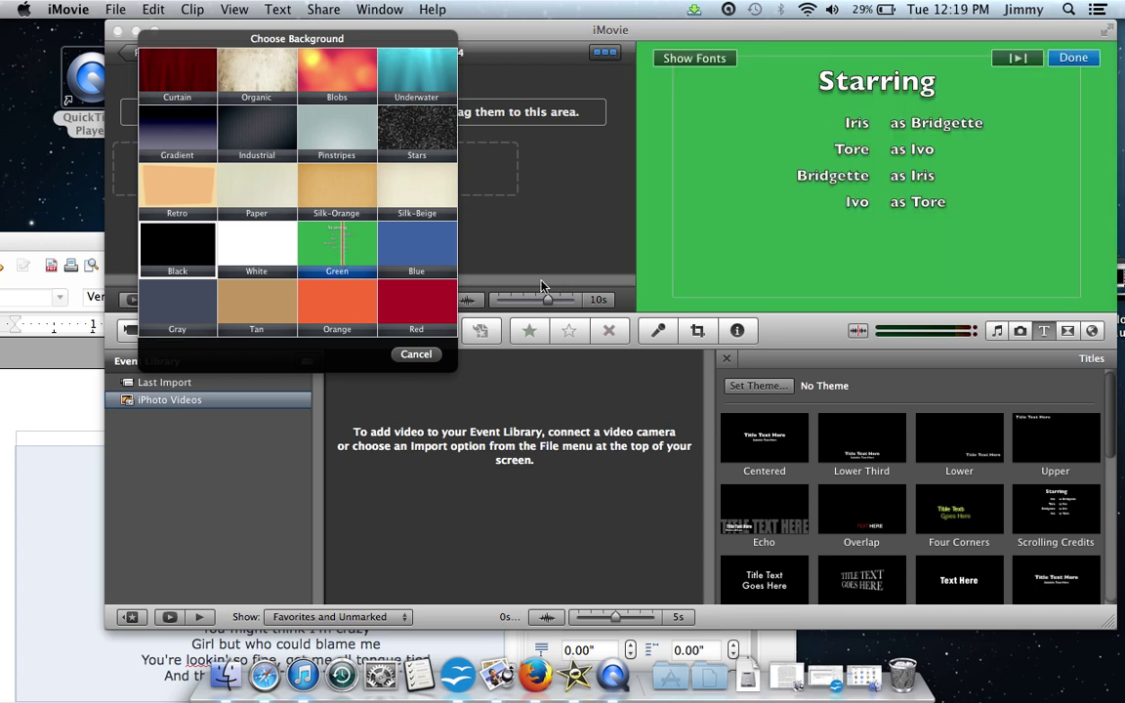
left_click(715, 208)
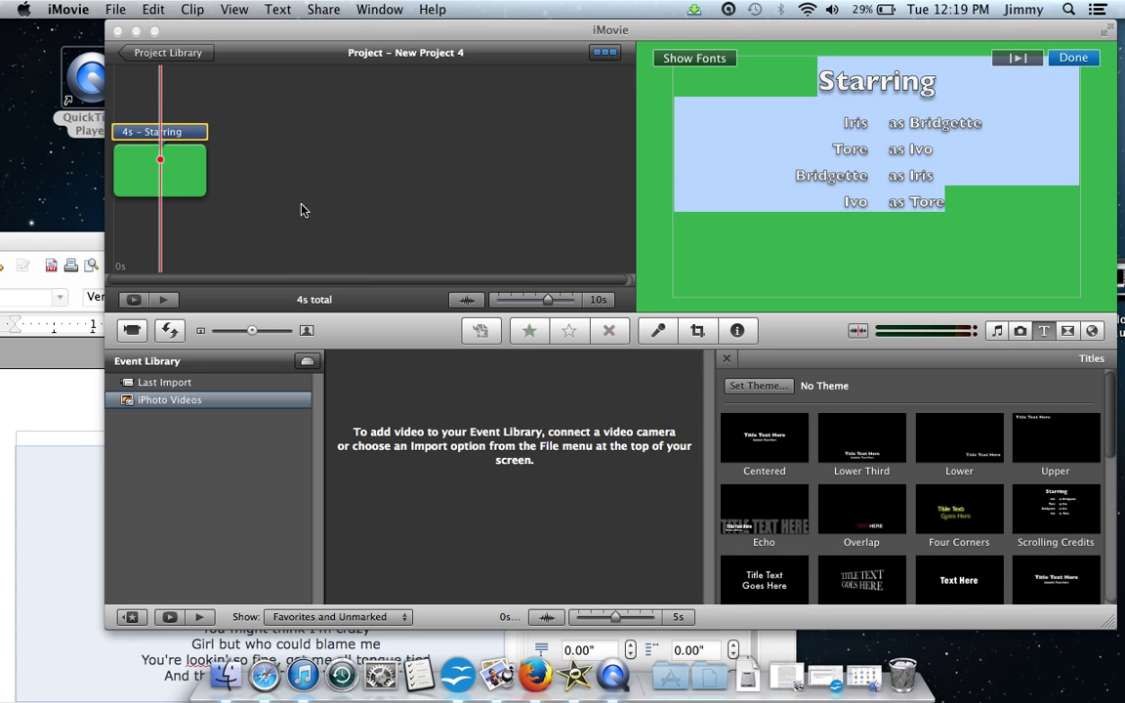
left_click(43, 243)
left_click_drag(64, 244, 68, 156)
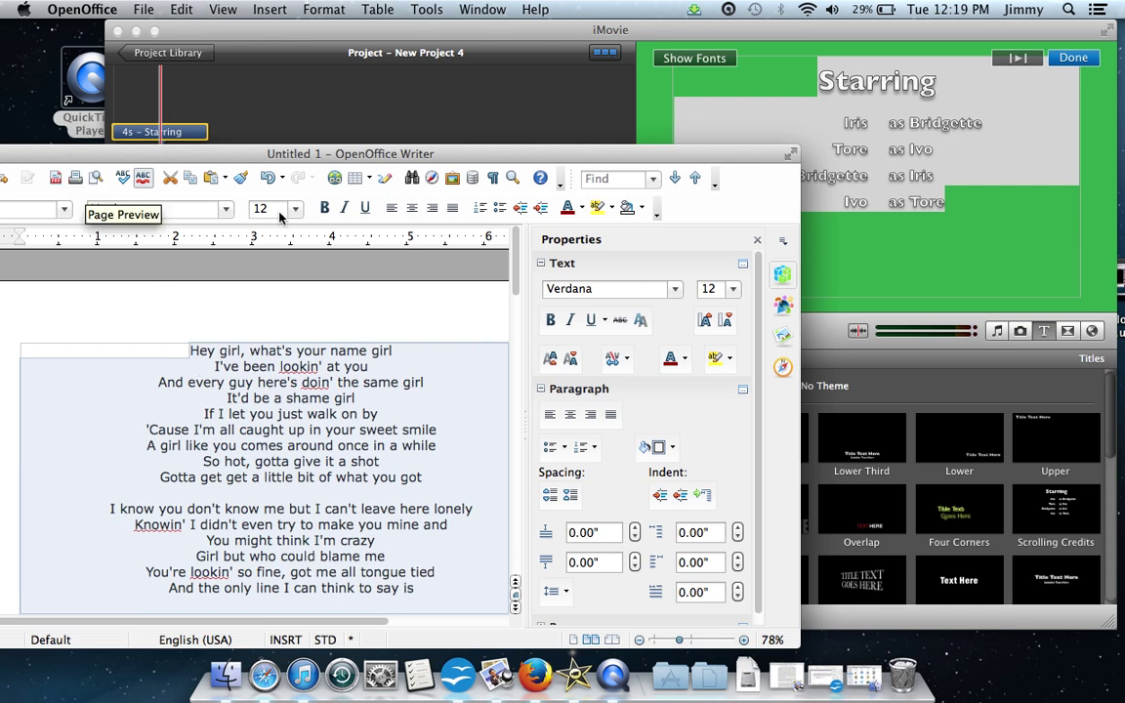
Return to iMovie and select all the placeholder Starring credits text
left_click(872, 194)
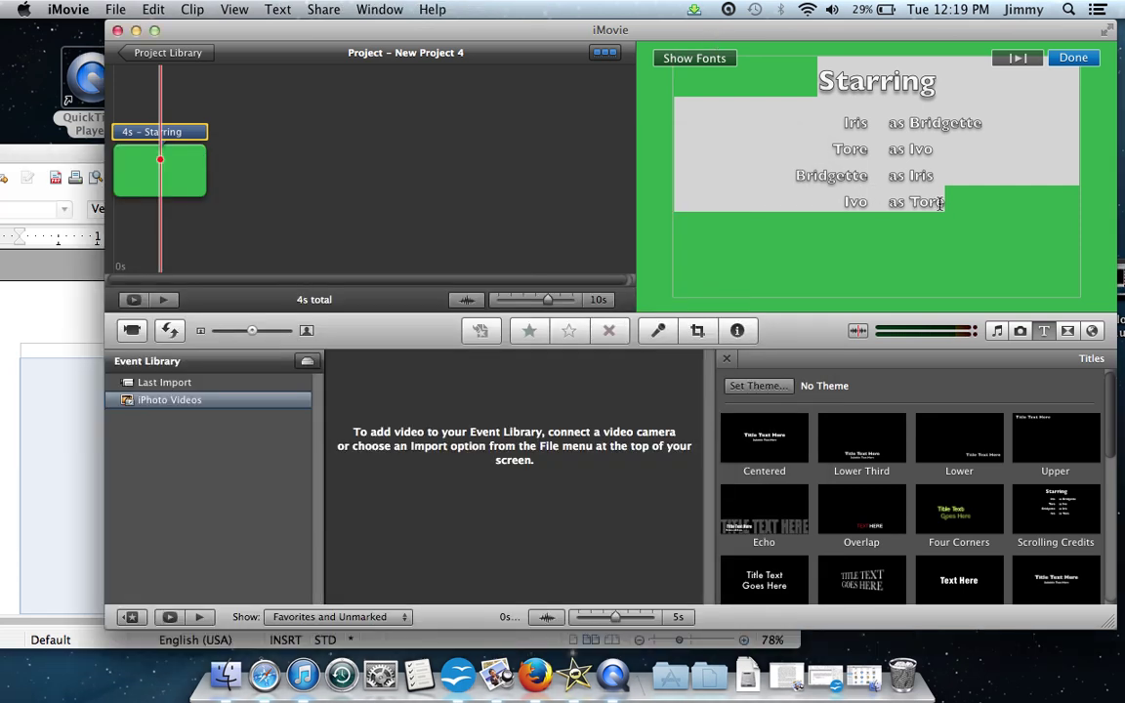
left_click(859, 188)
key("super+a")
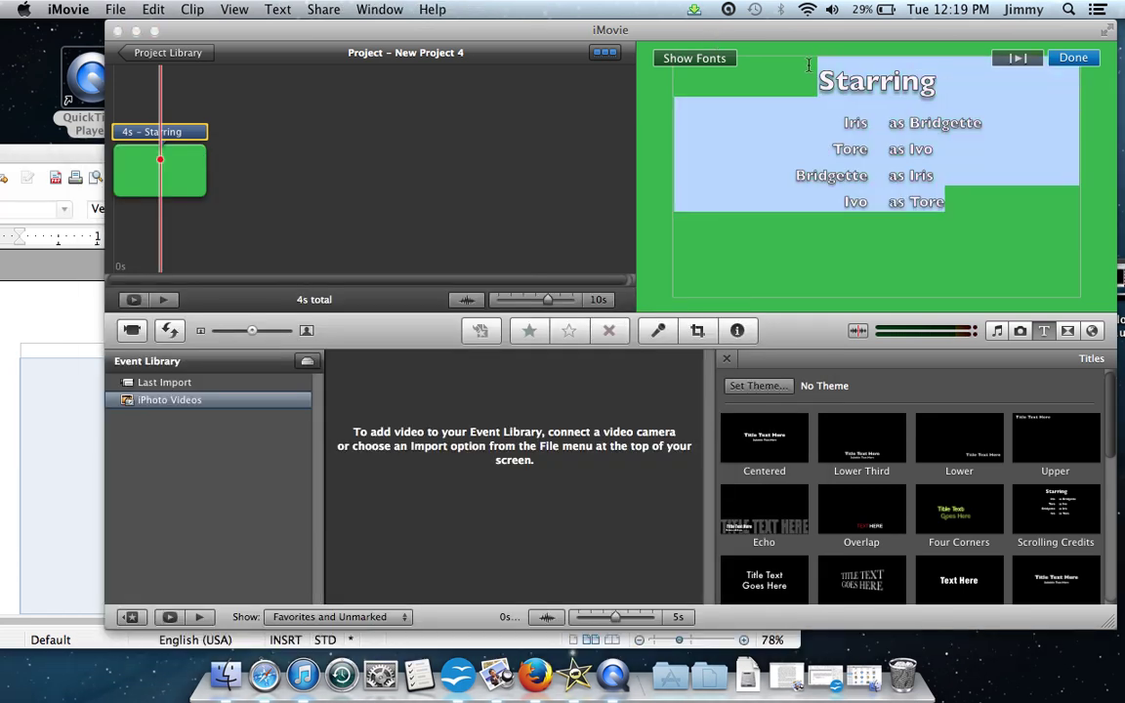
Paste the song lyrics over the credits, select them all, and show the font settings
key("super+v")
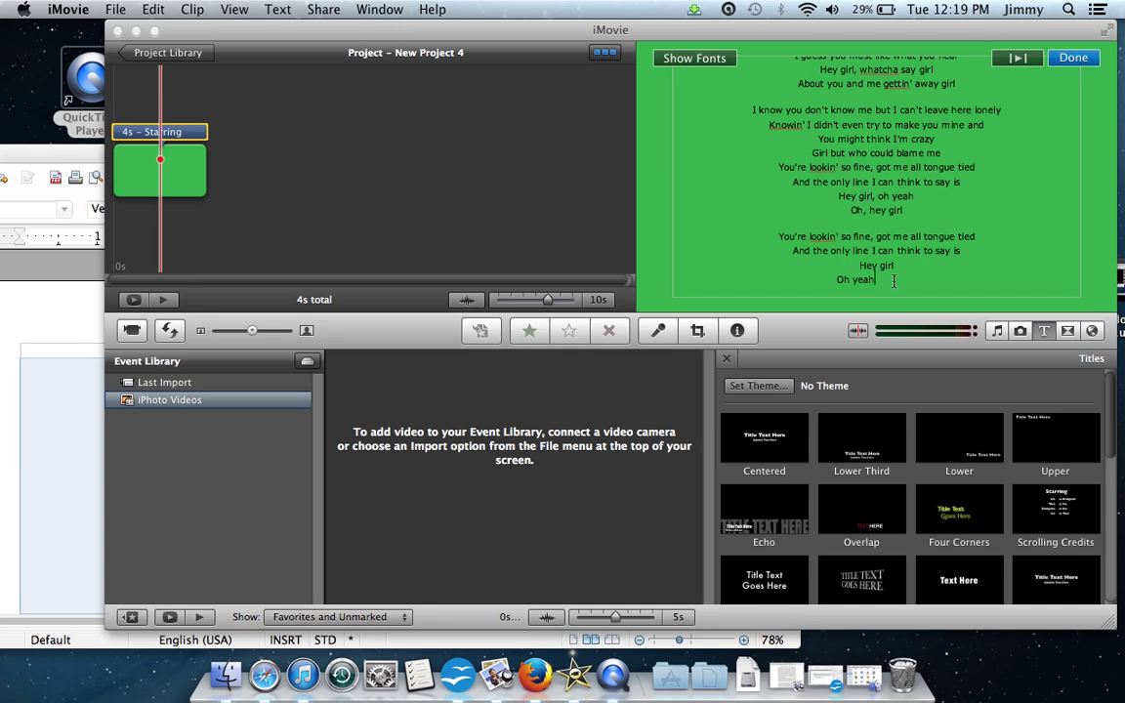
key("super+a")
scroll(893, 280, "up", 10)
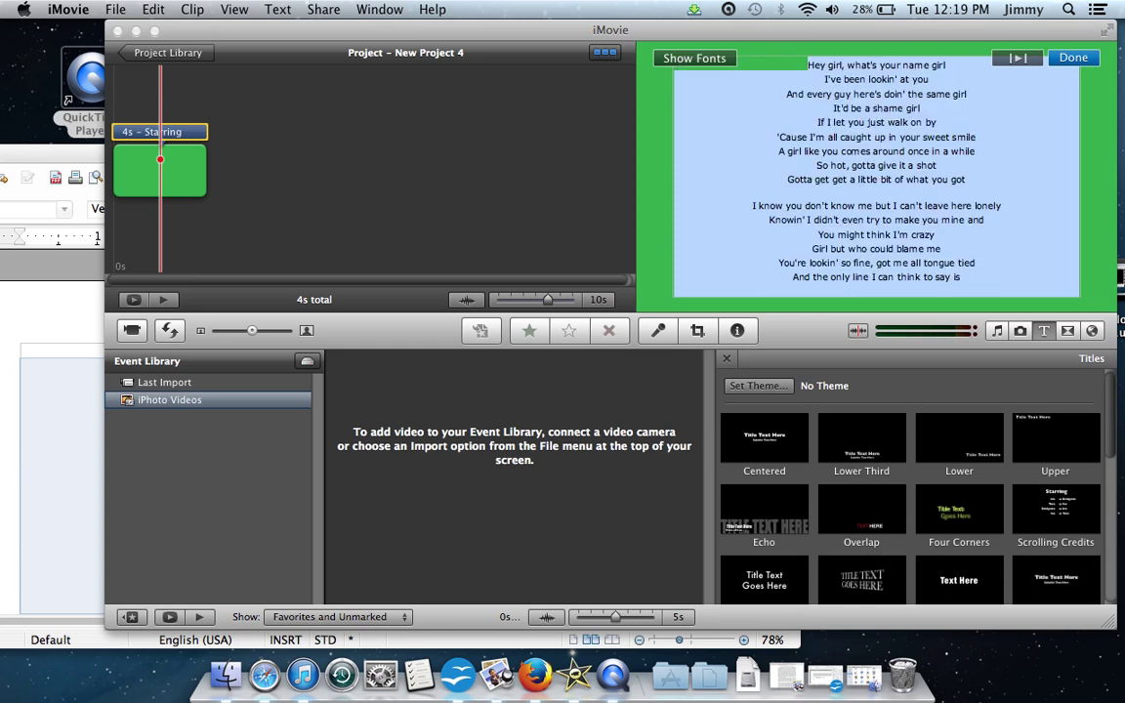
left_click(694, 59)
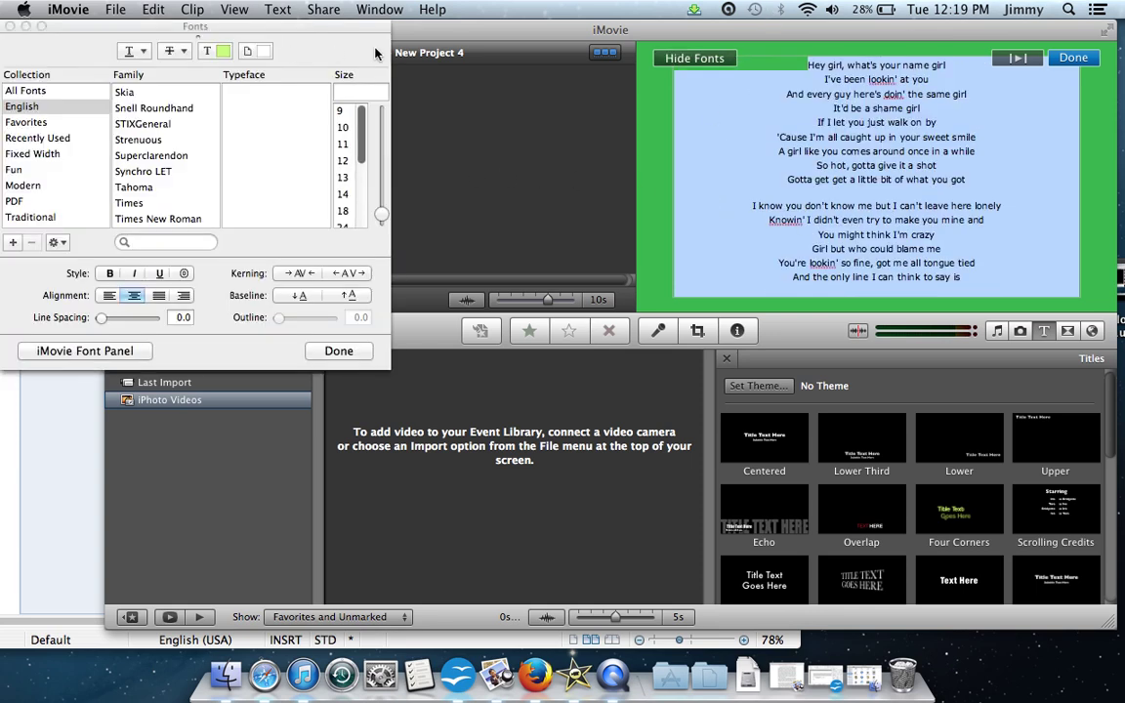
Enlarge the lyrics to the second size preset in iMovie's Font Panel and confirm
left_click(115, 352)
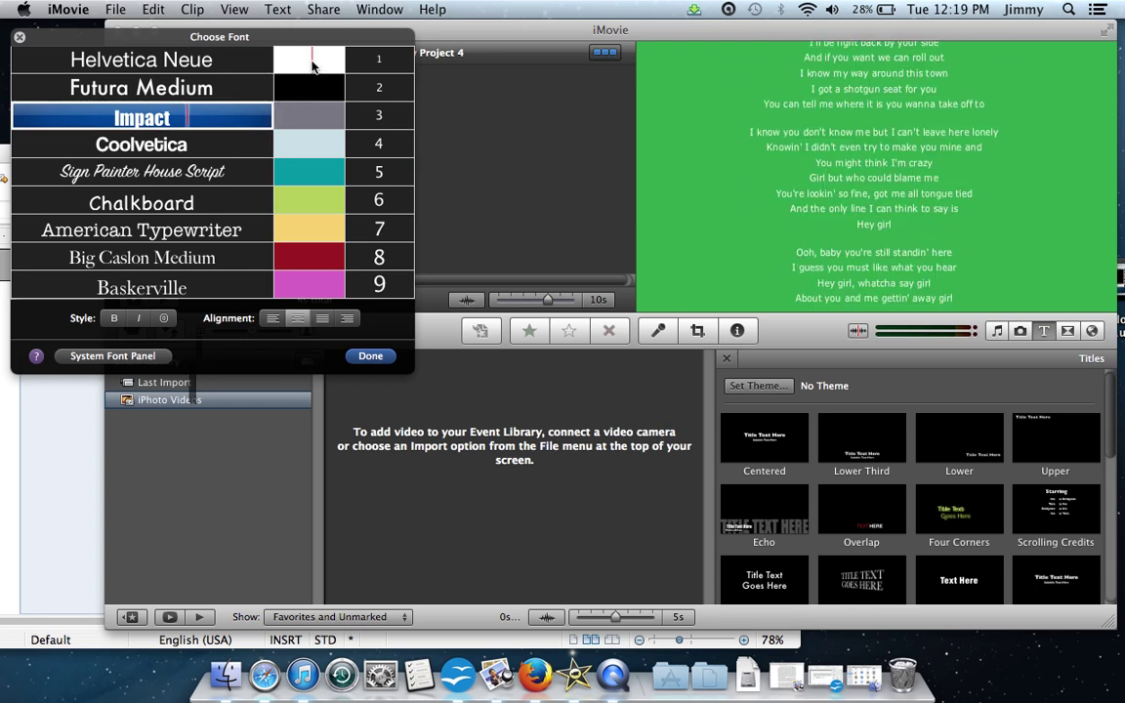
left_click(379, 87)
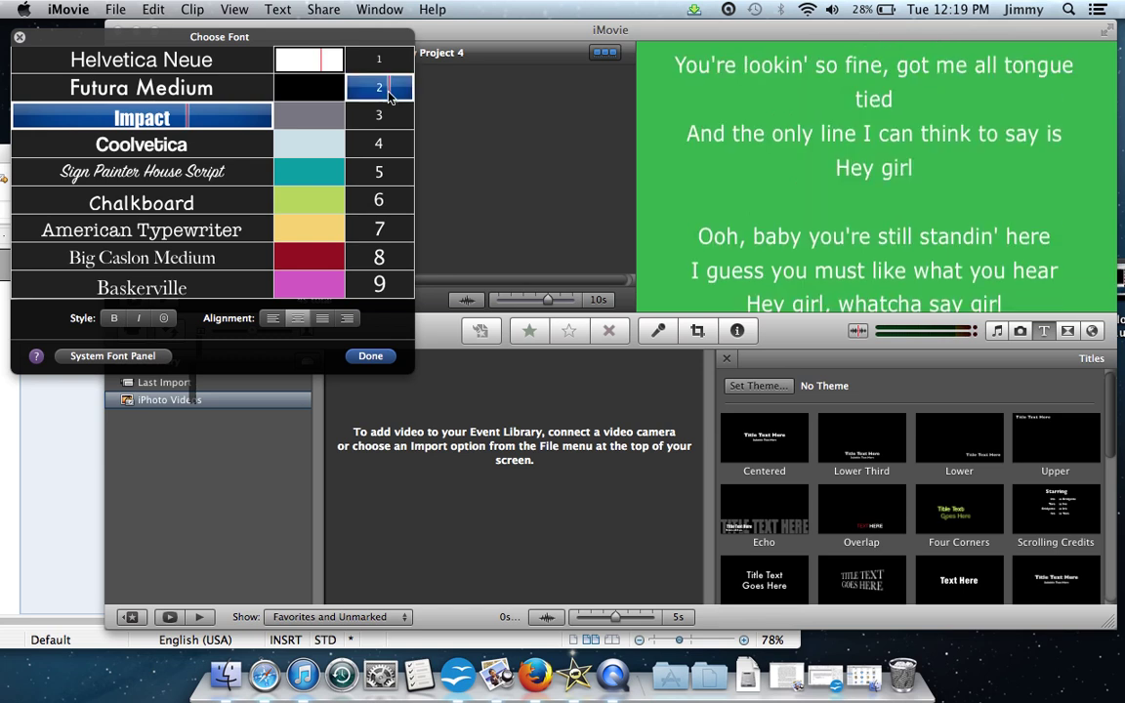
left_click(363, 171)
left_click(381, 87)
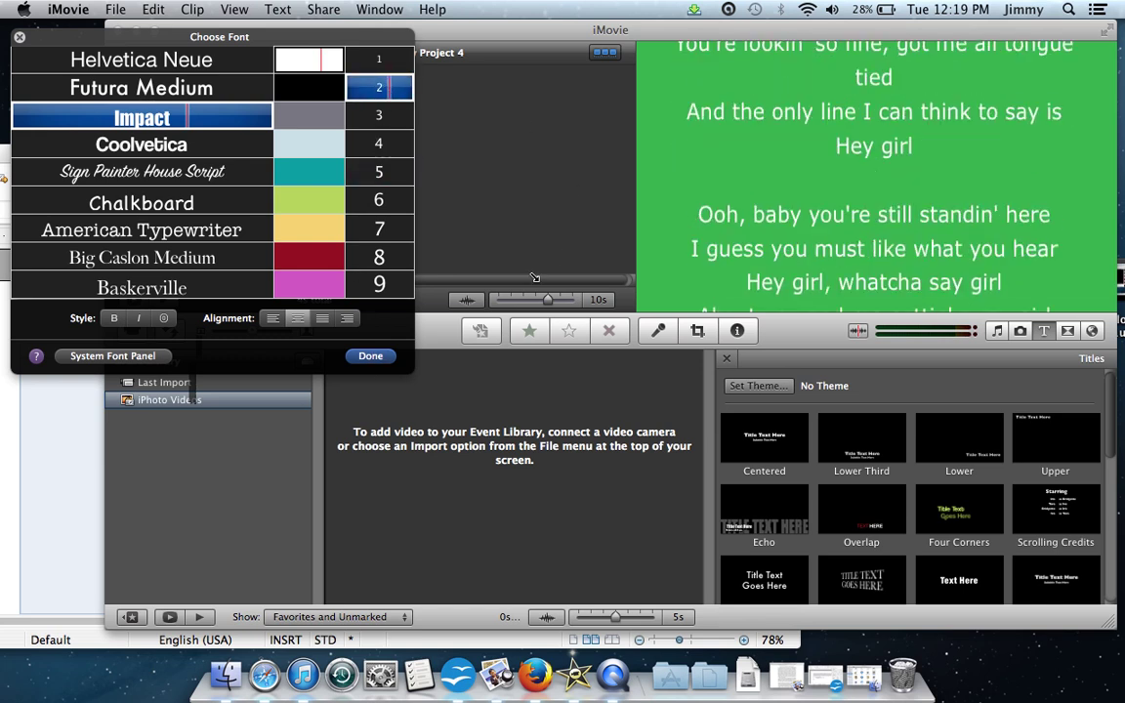
left_click(370, 357)
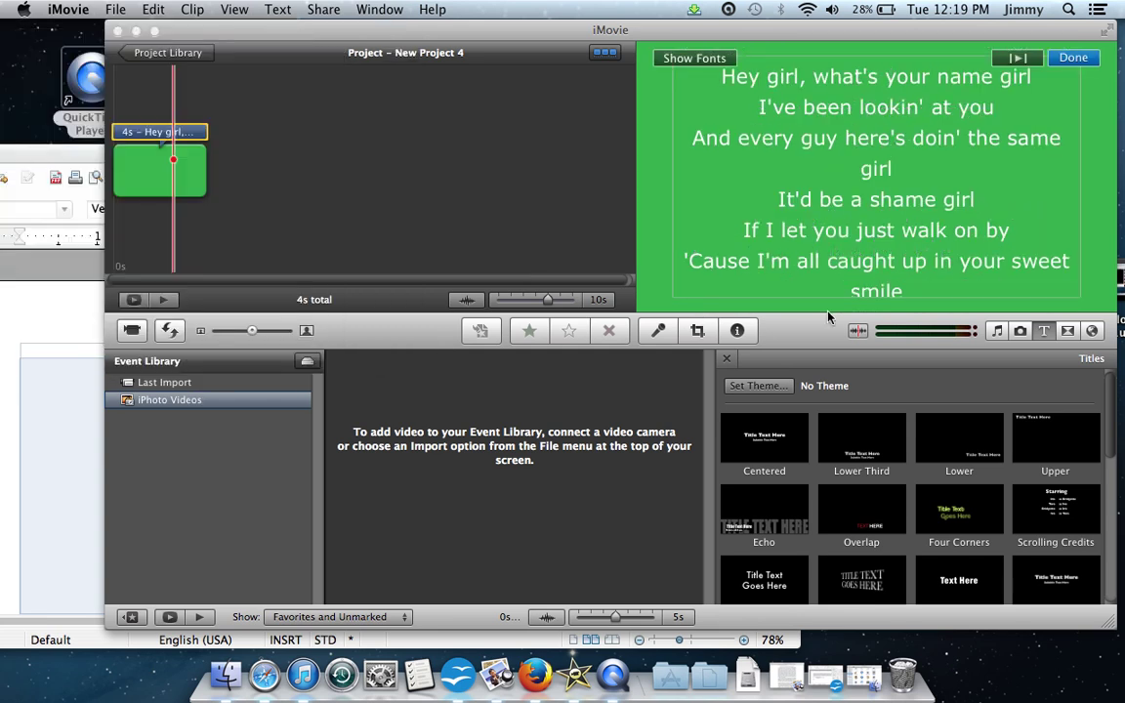
Add the iTunes song 'Hey Girl' from Music and Sound Effects as background music
left_click(996, 332)
left_click(996, 332)
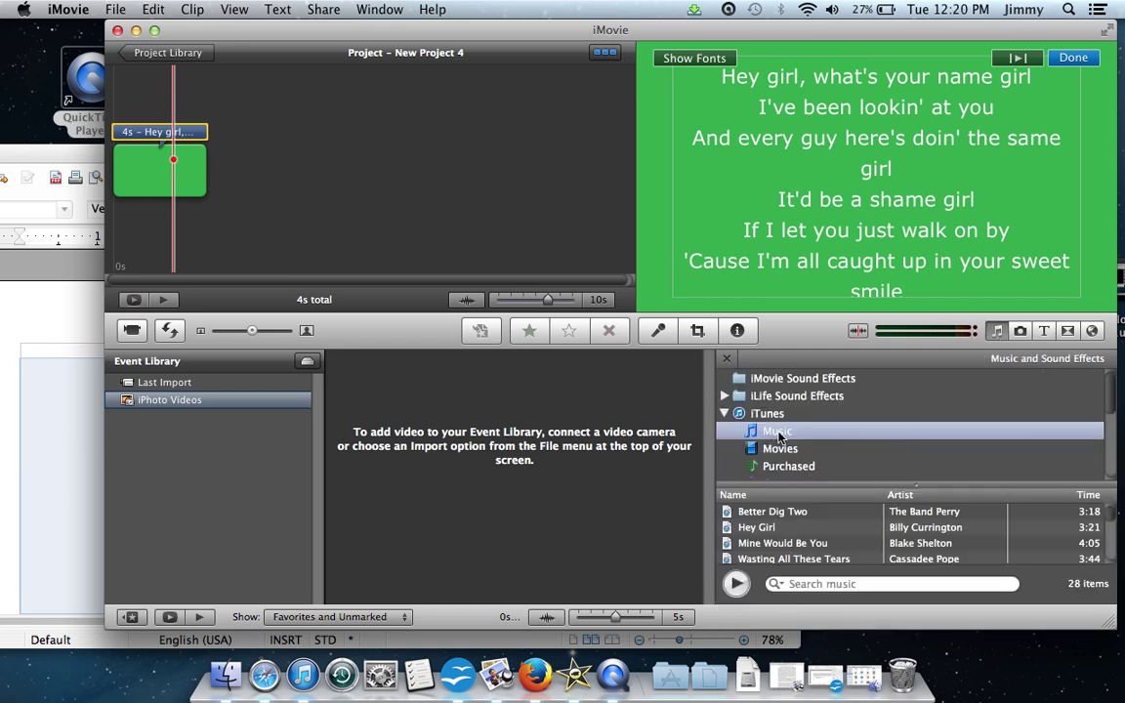
left_click(758, 532)
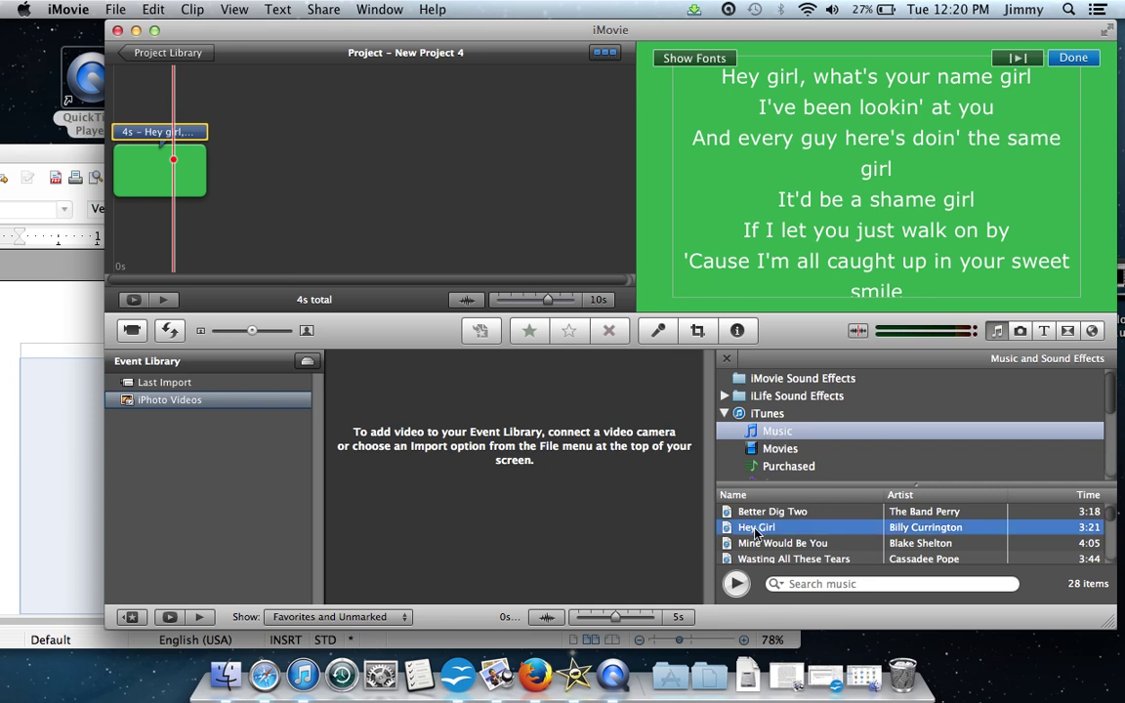
left_click_drag(262, 176, 243, 182)
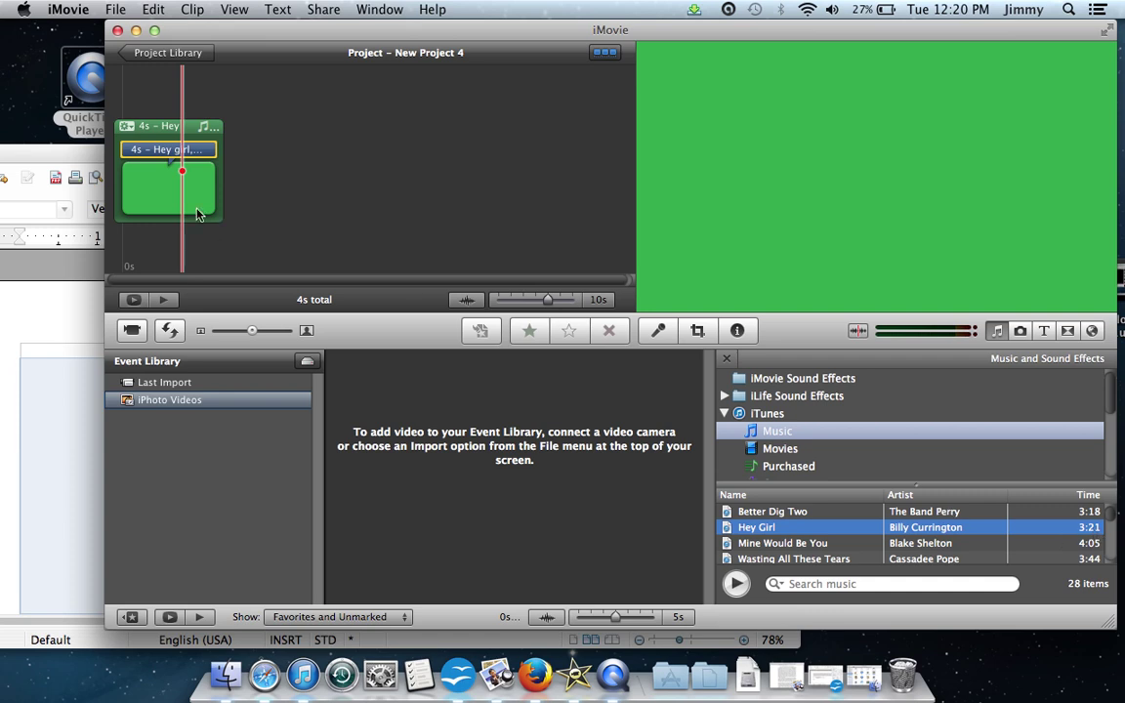
left_click(137, 130)
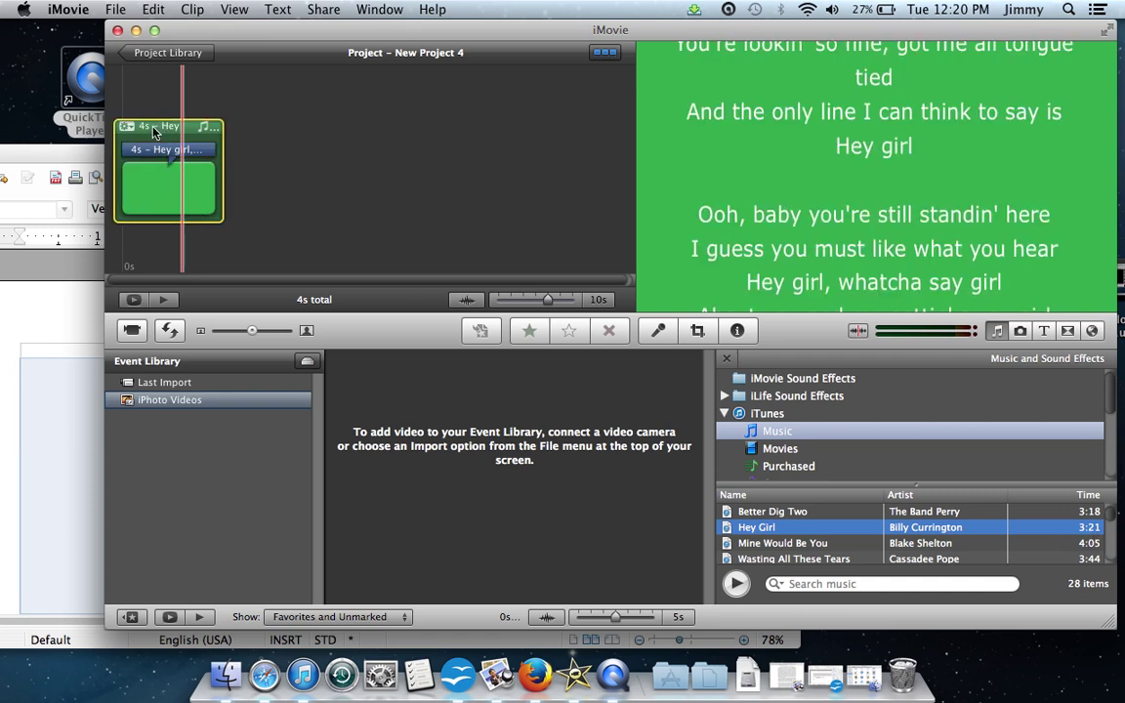
key("space")
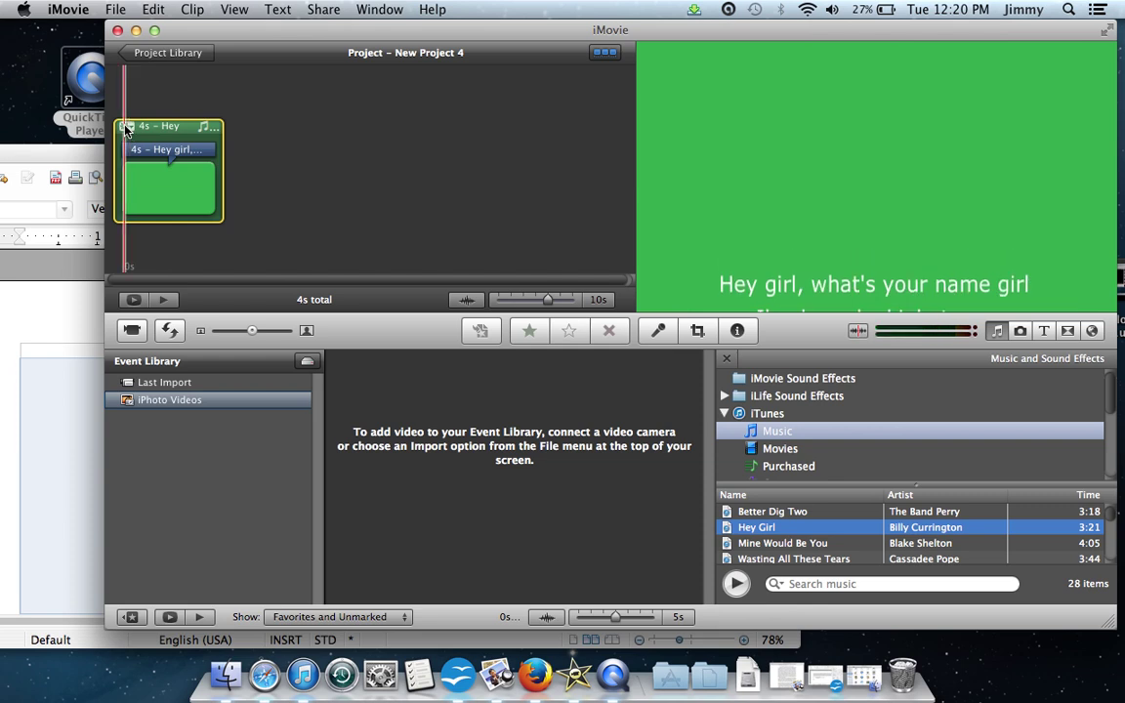
left_click(125, 128)
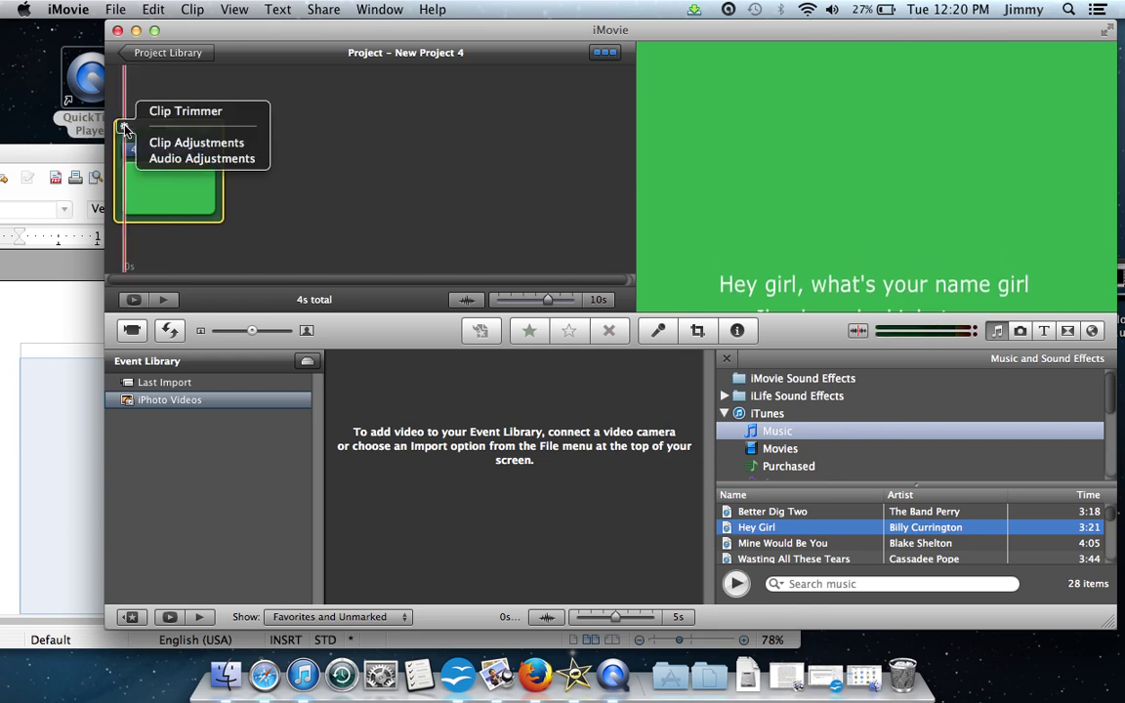
left_click(195, 196)
key("space")
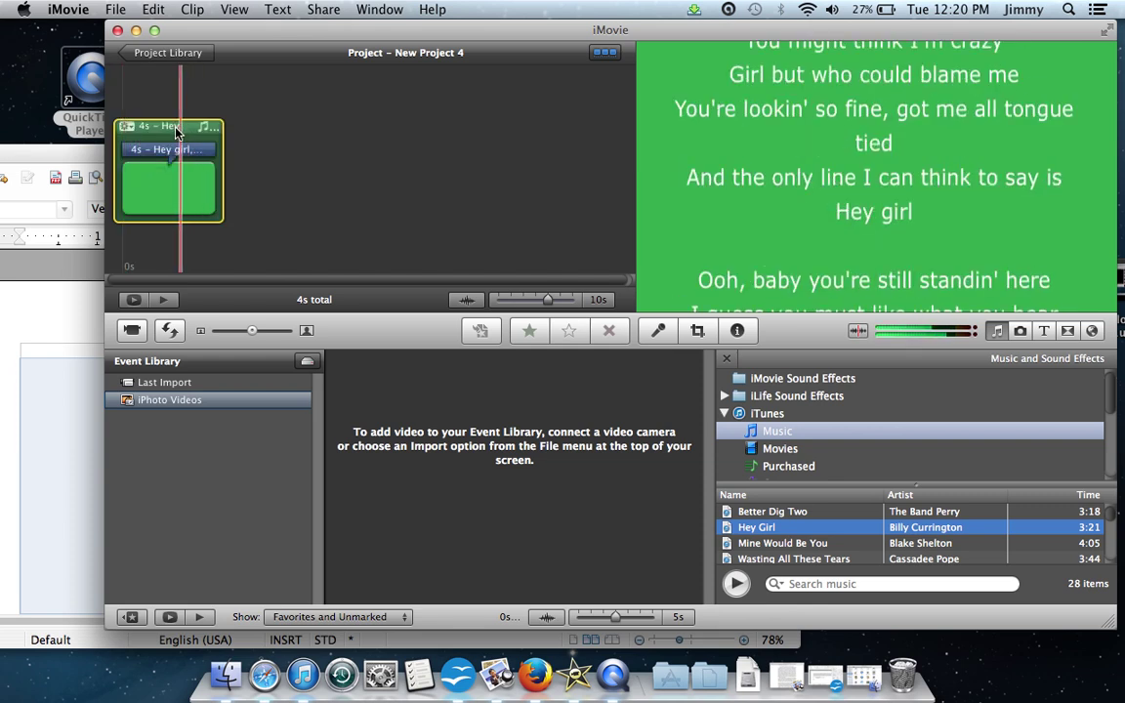
double_click(176, 132)
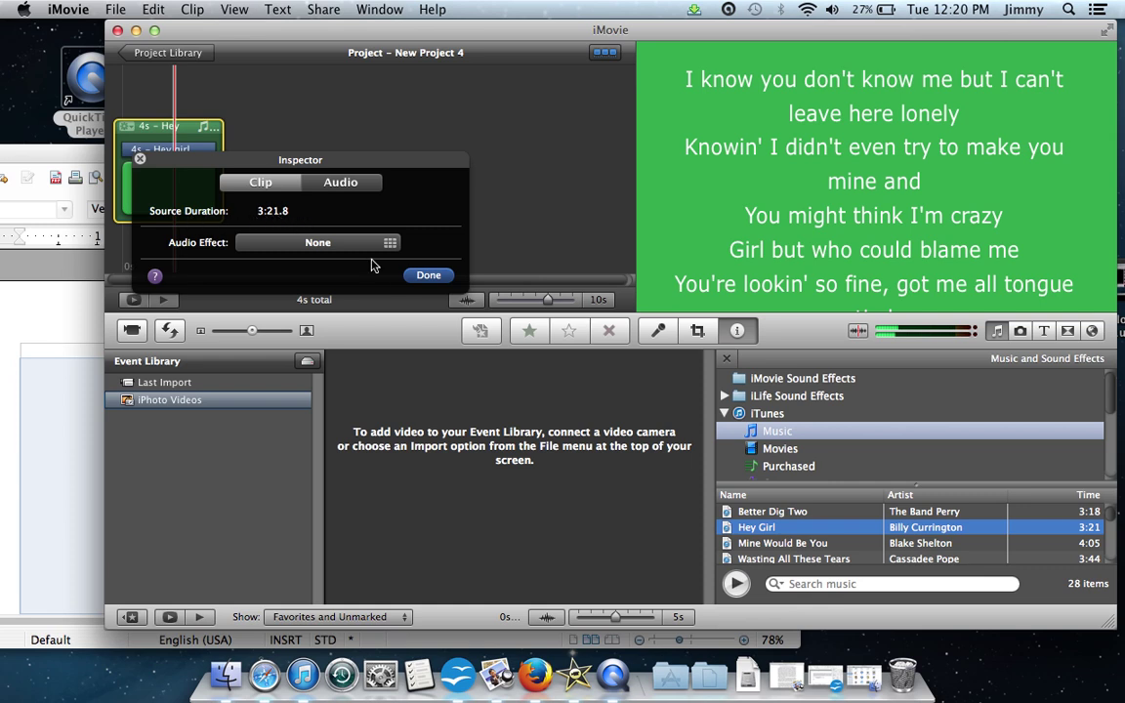
left_click(424, 275)
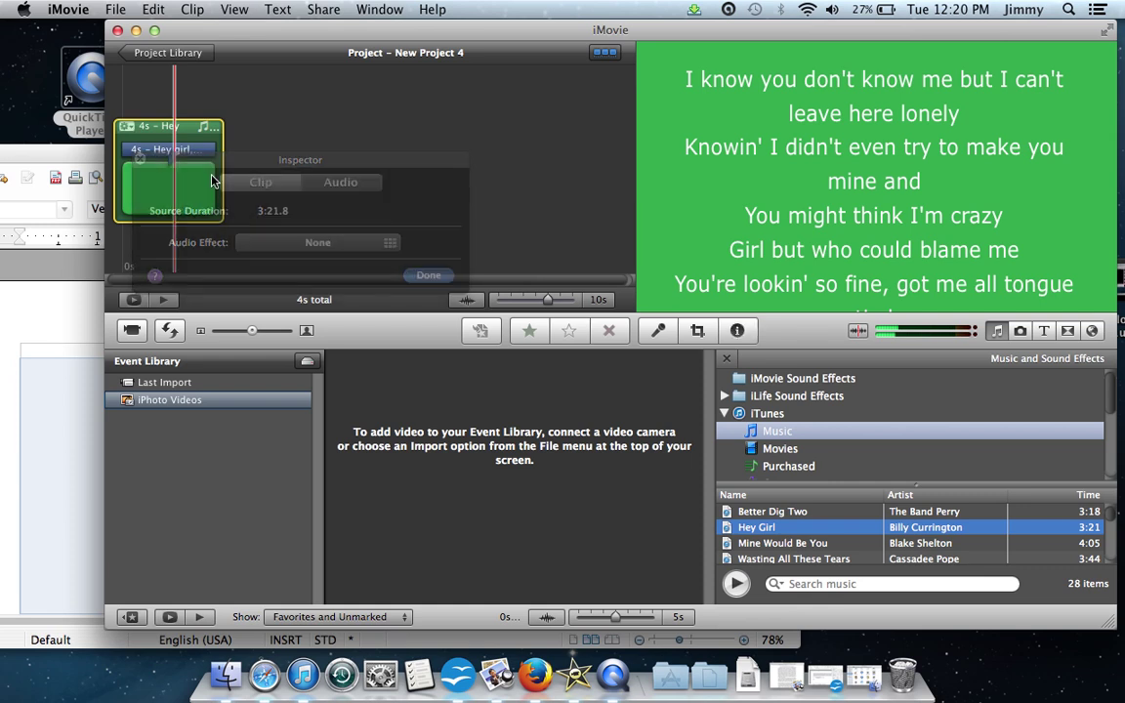
left_click(200, 151)
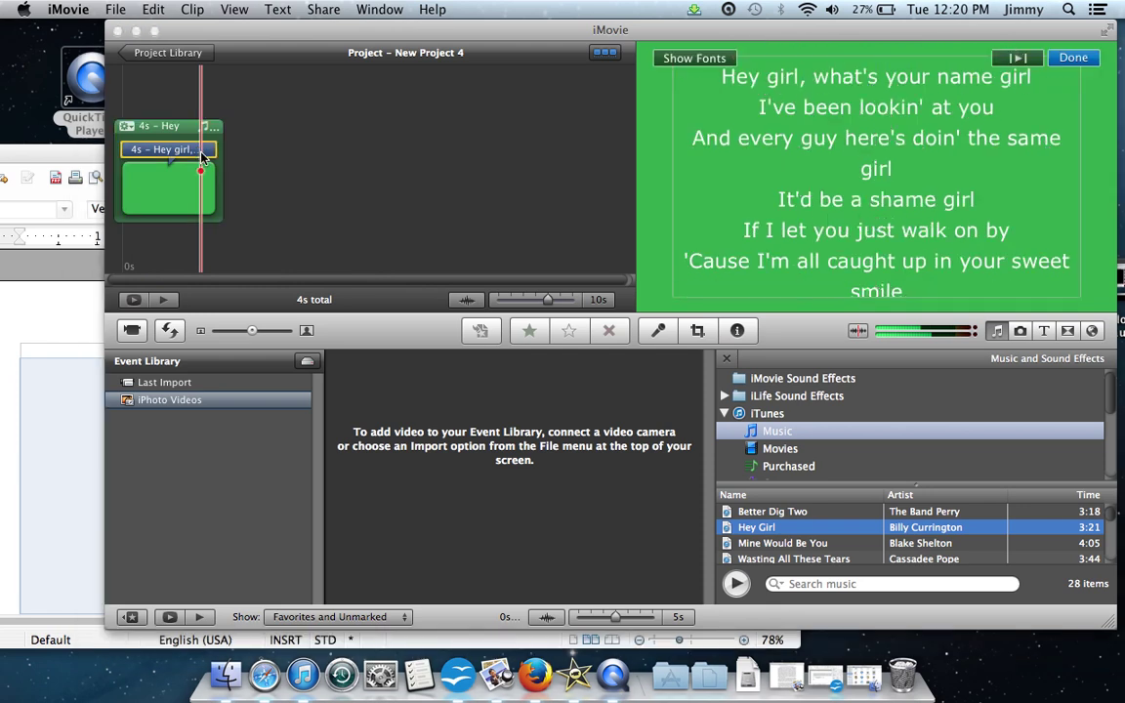
key("i")
left_click(274, 187)
type("3:21")
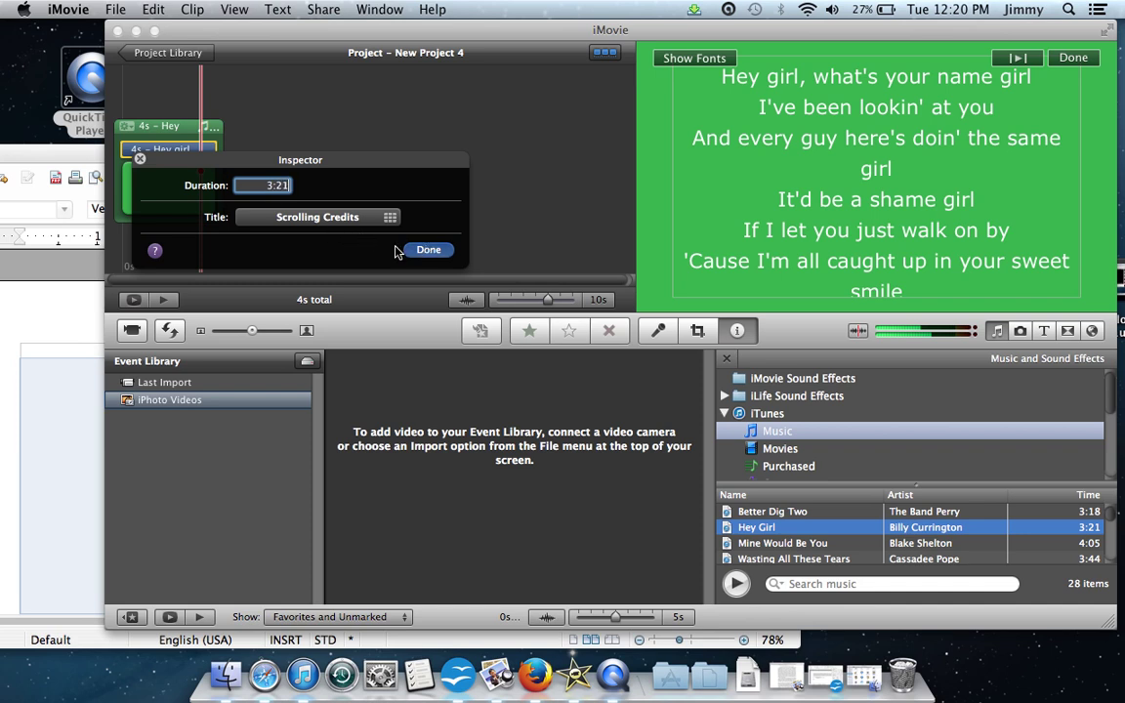
left_click(429, 249)
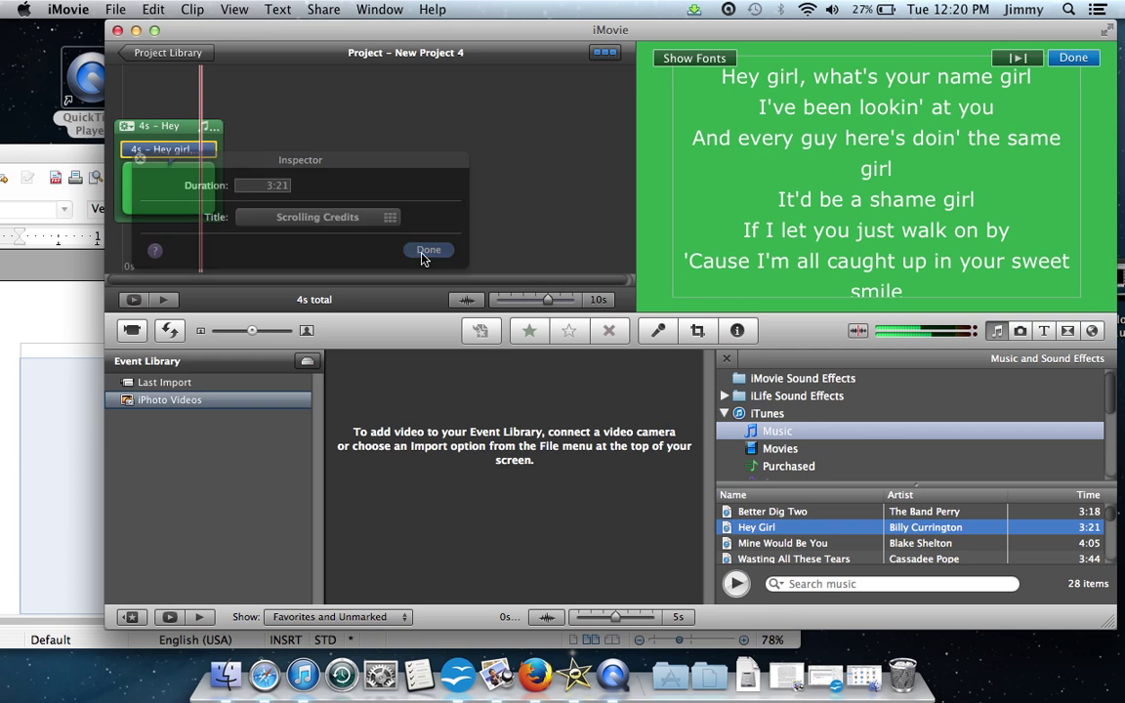
left_click(181, 198)
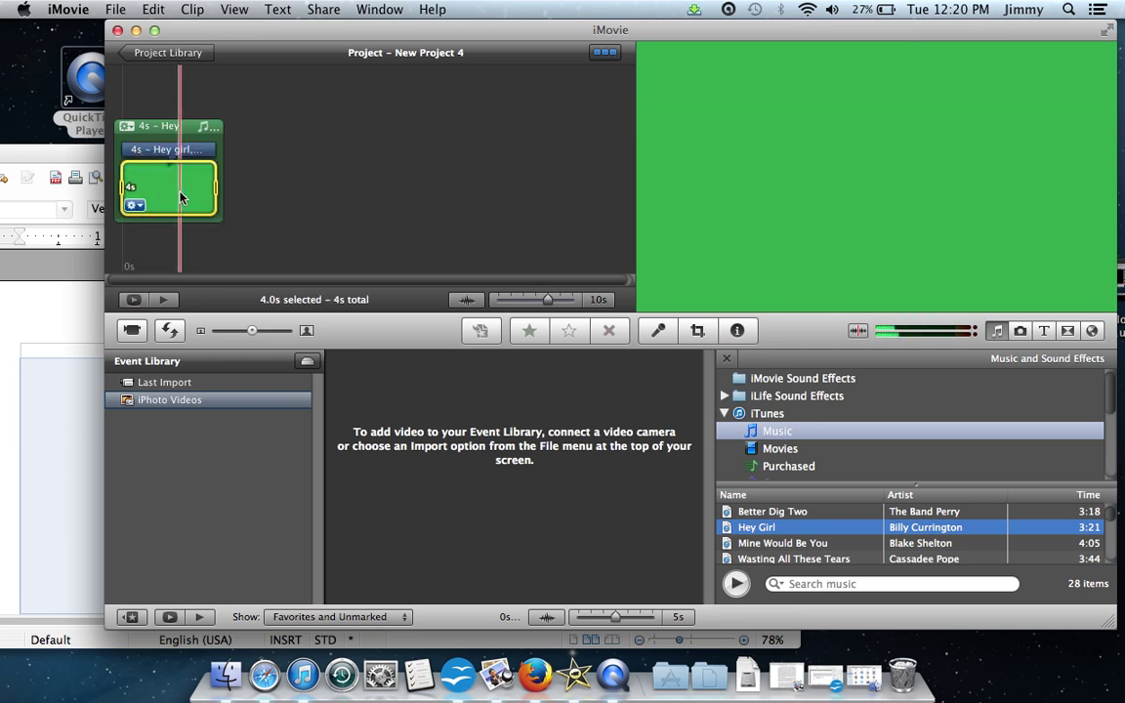
Stretch the green background clip to a duration of 3:21
double_click(180, 198)
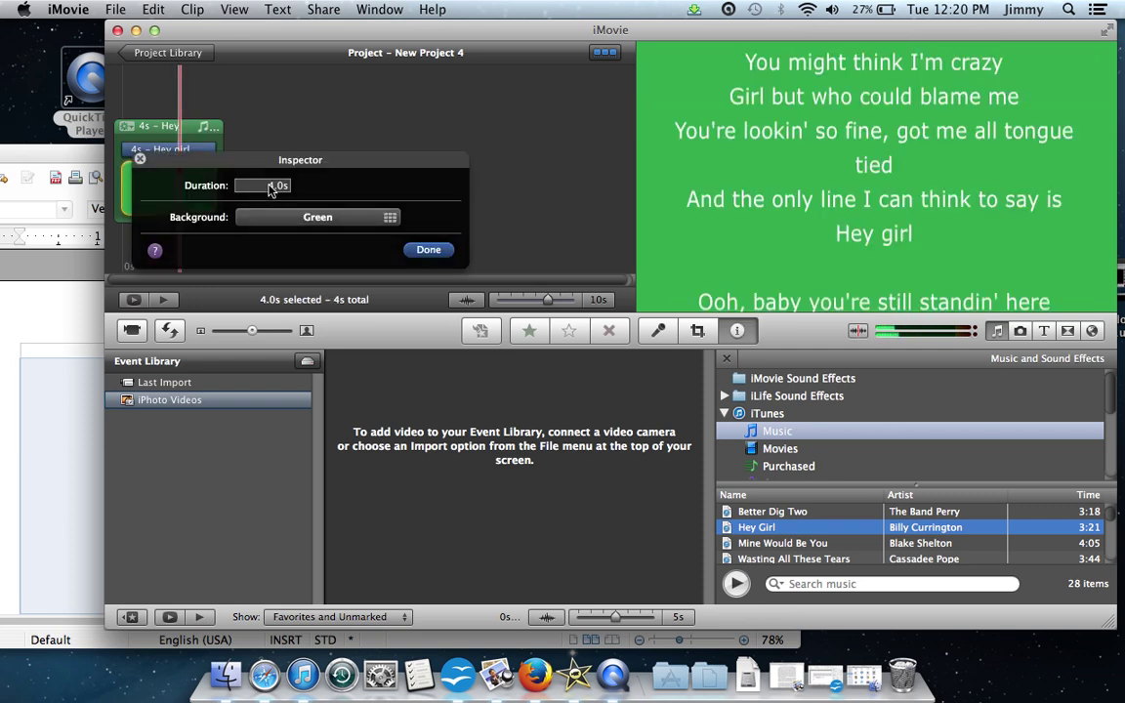
double_click(270, 185)
type("3:21")
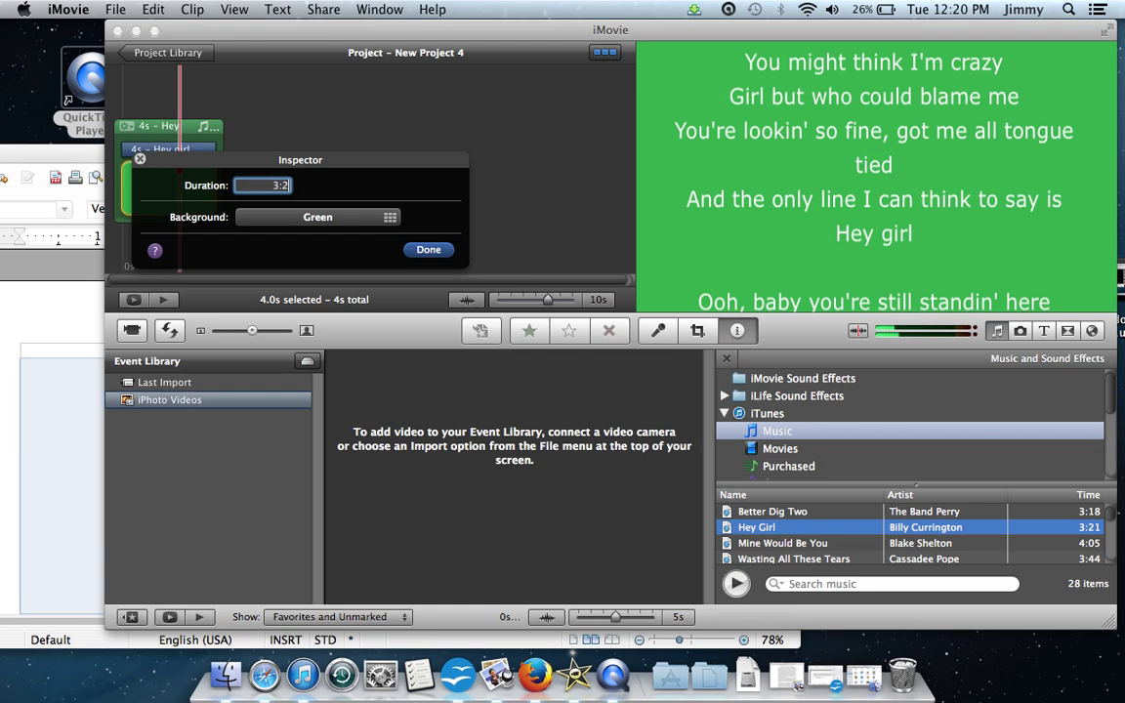
left_click(429, 250)
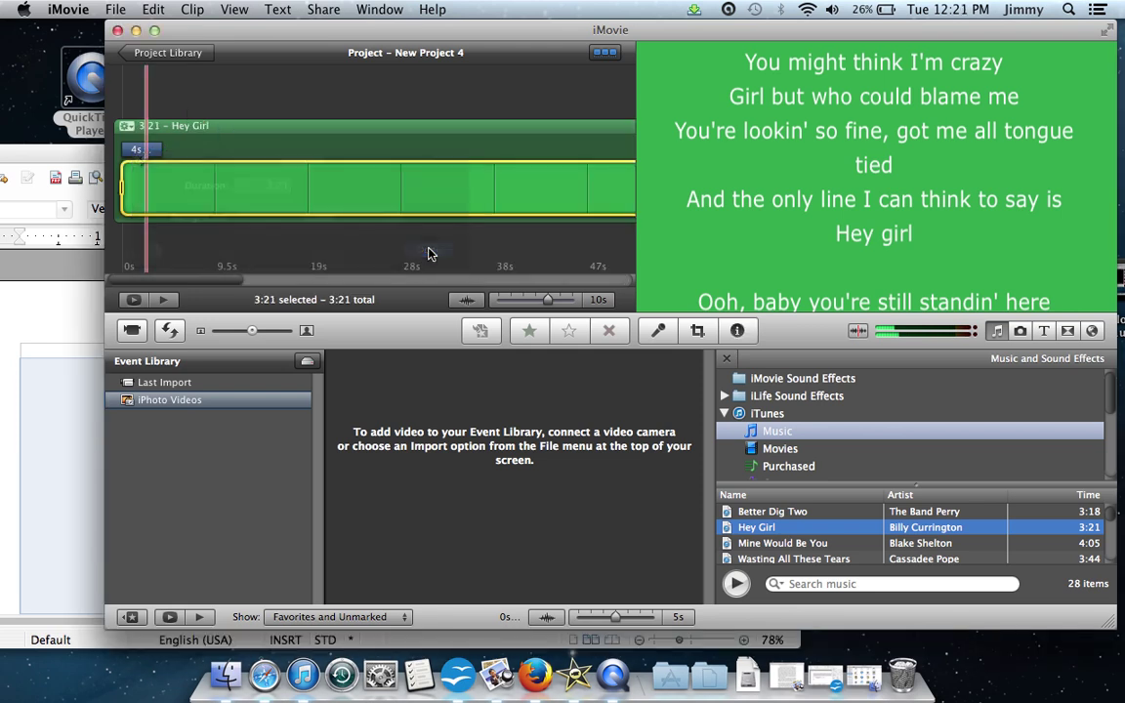
Set the lyrics title clip's duration to 3:21 as well
left_click(142, 150)
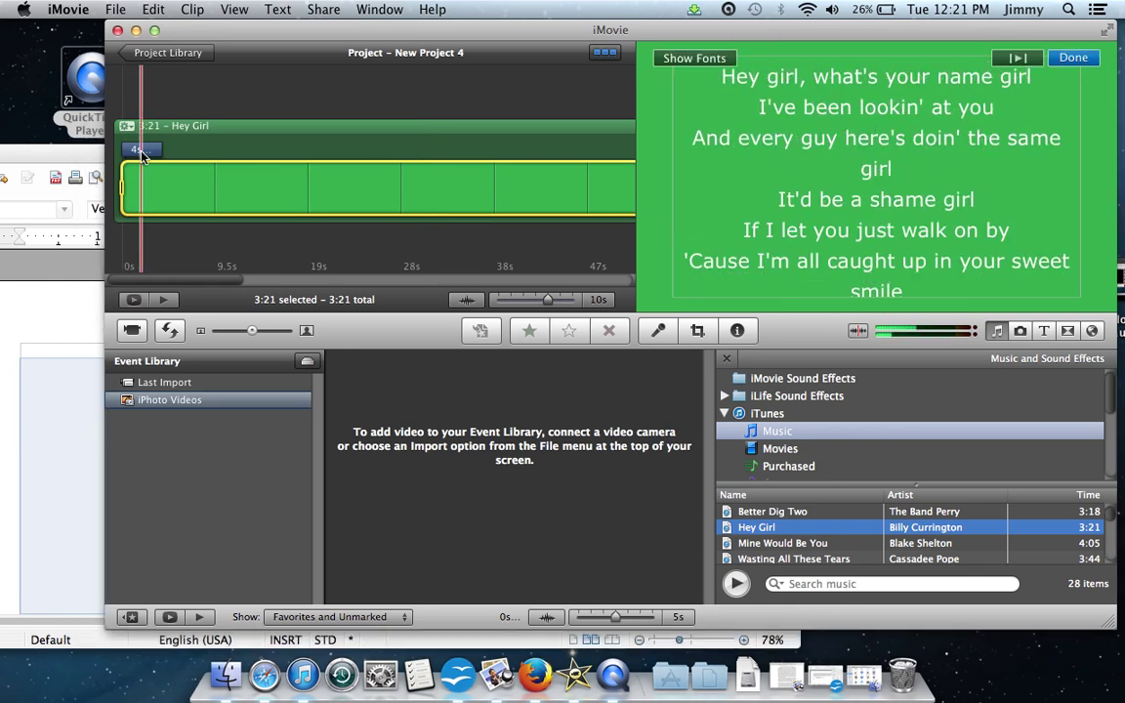
double_click(141, 150)
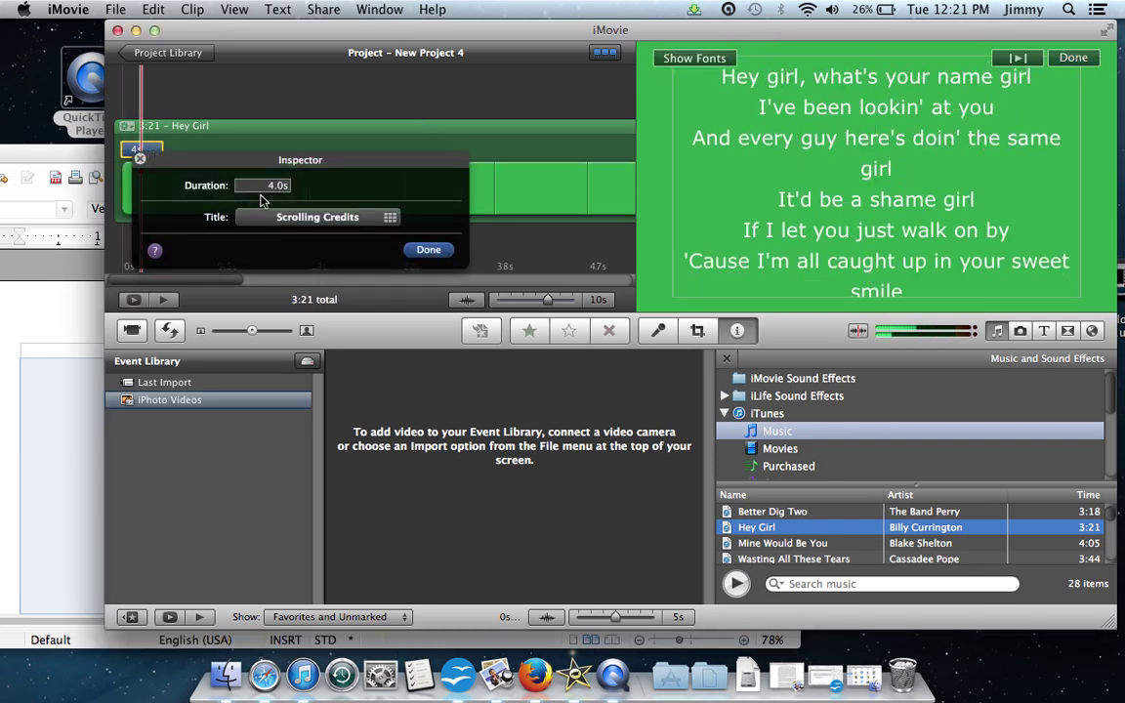
double_click(273, 187)
key("BackSpace")
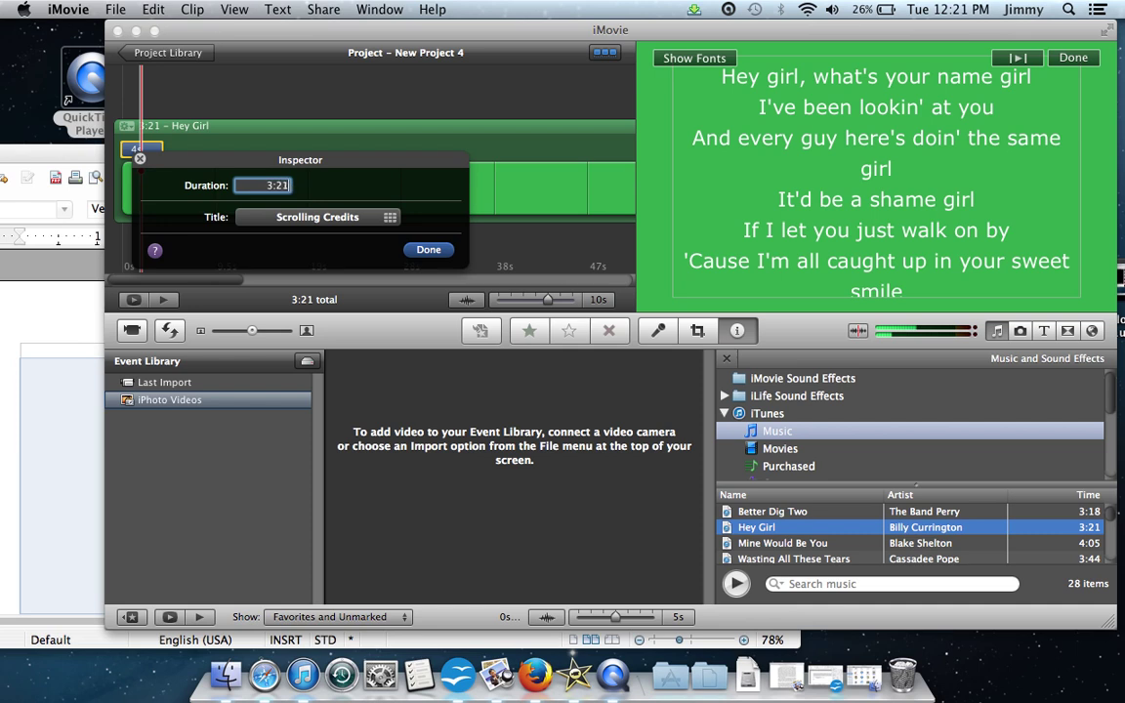
left_click(426, 250)
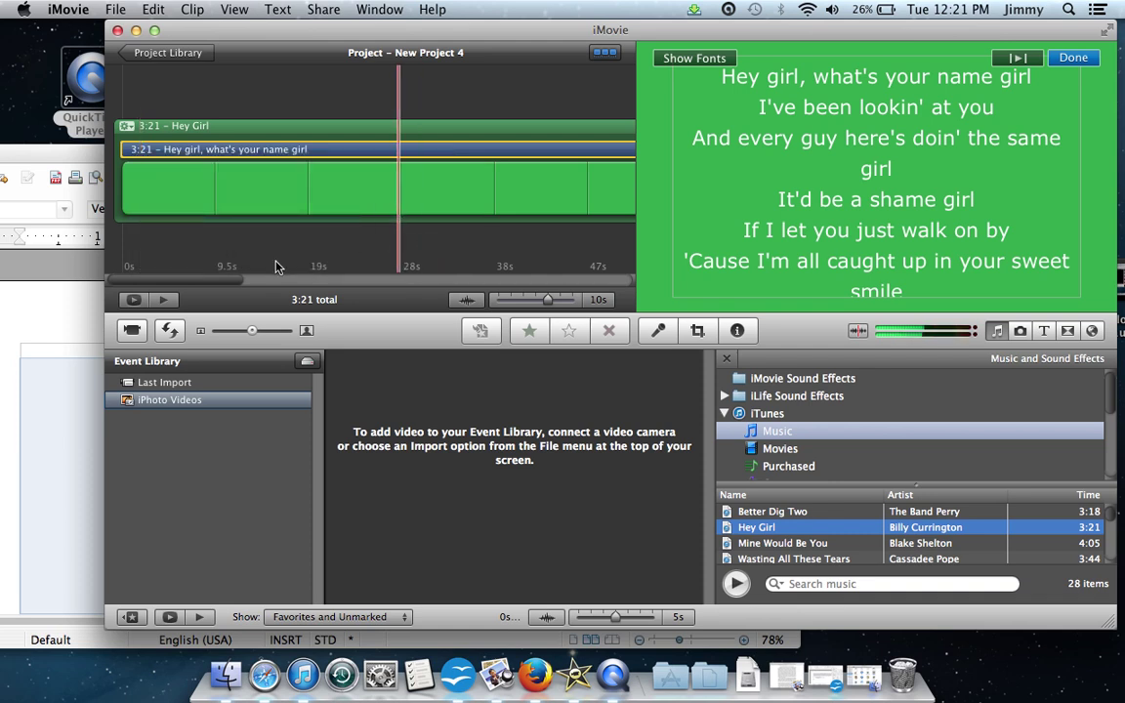
left_click(164, 299)
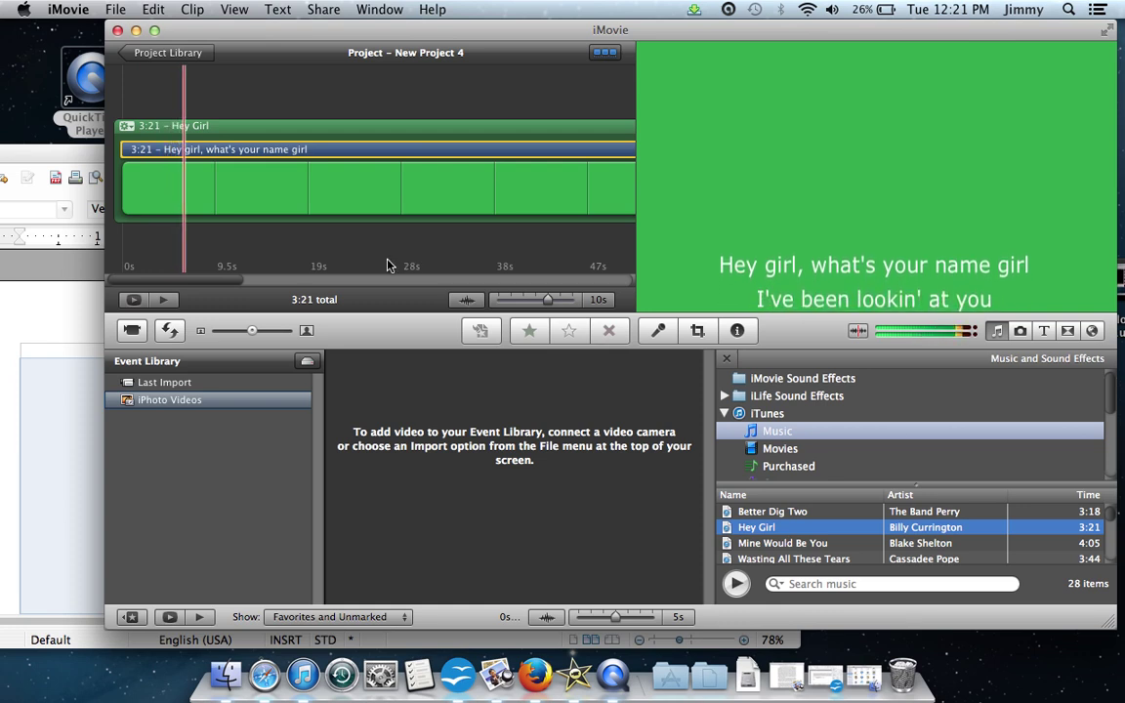
left_click(166, 303)
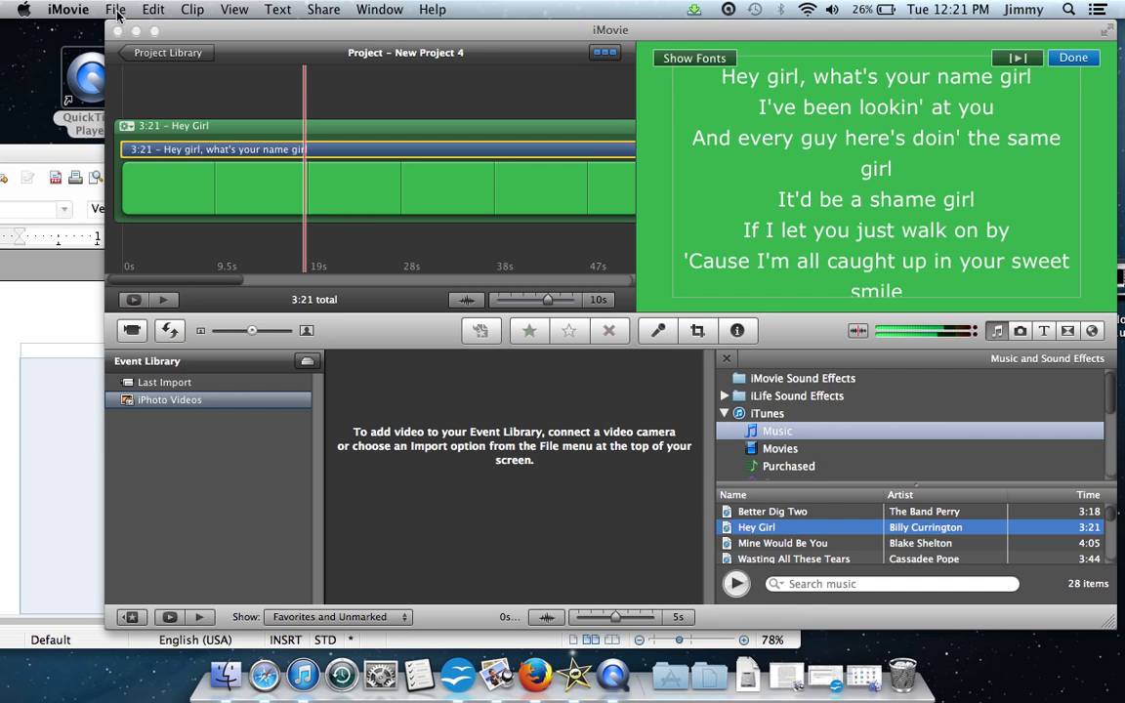
Start File > Finalize Project in HD 1080p, then cancel the roughly 3-hour preparation
left_click(113, 10)
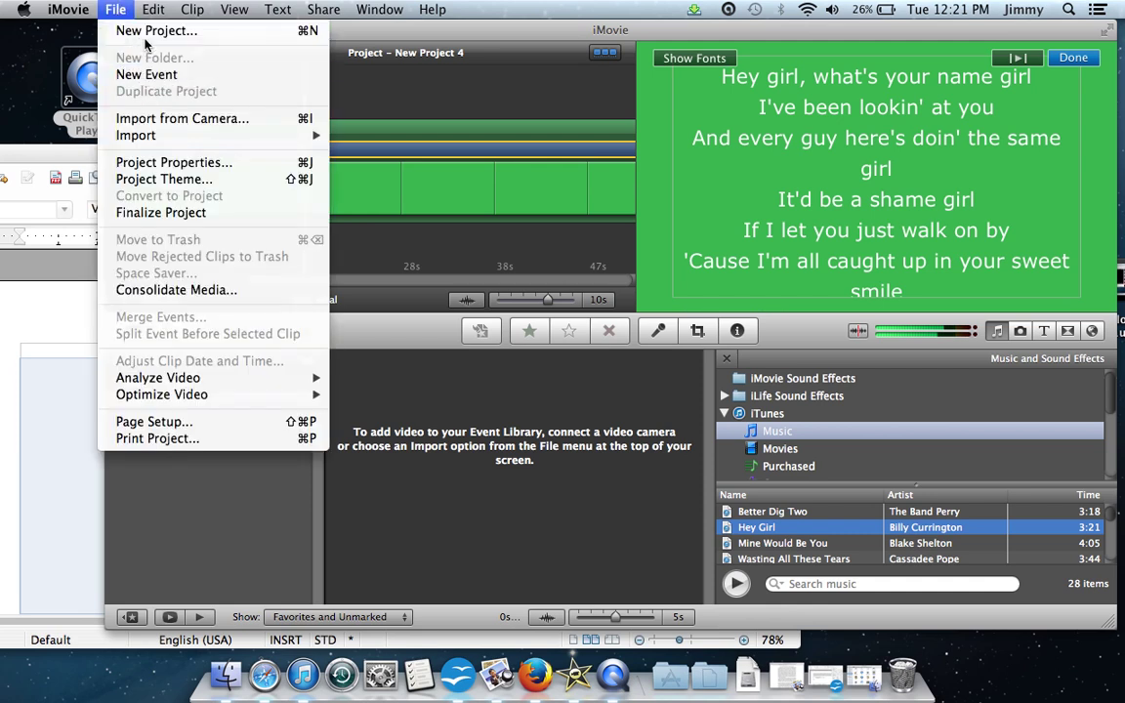
left_click(161, 213)
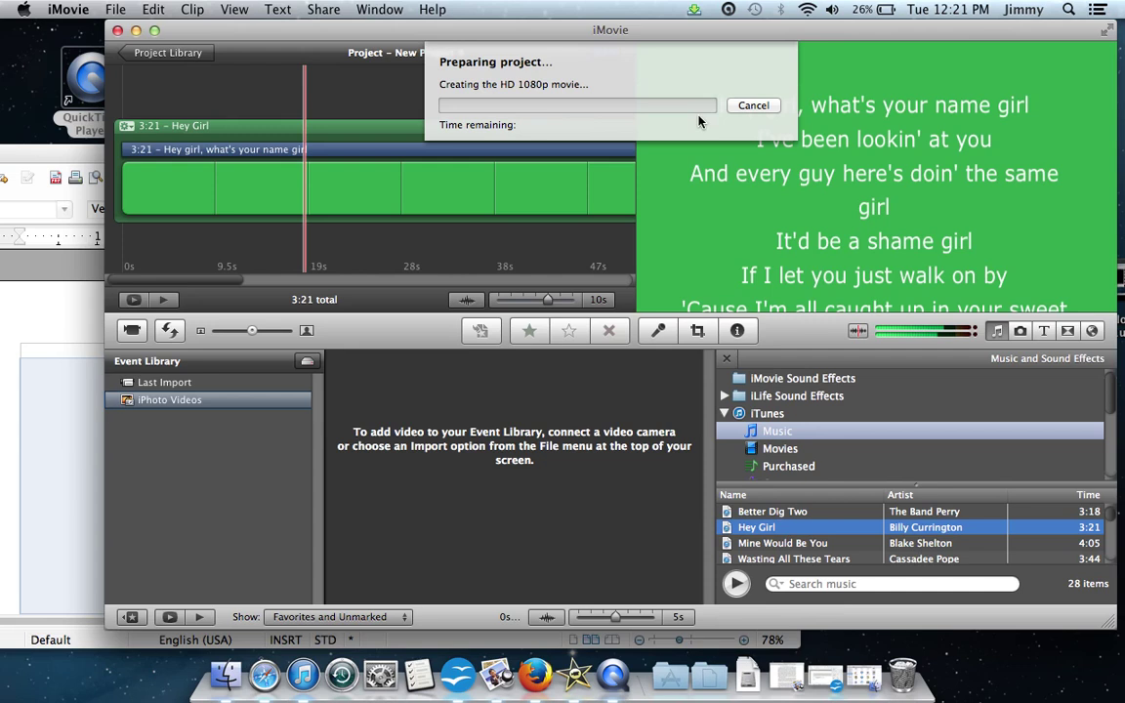
left_click(753, 105)
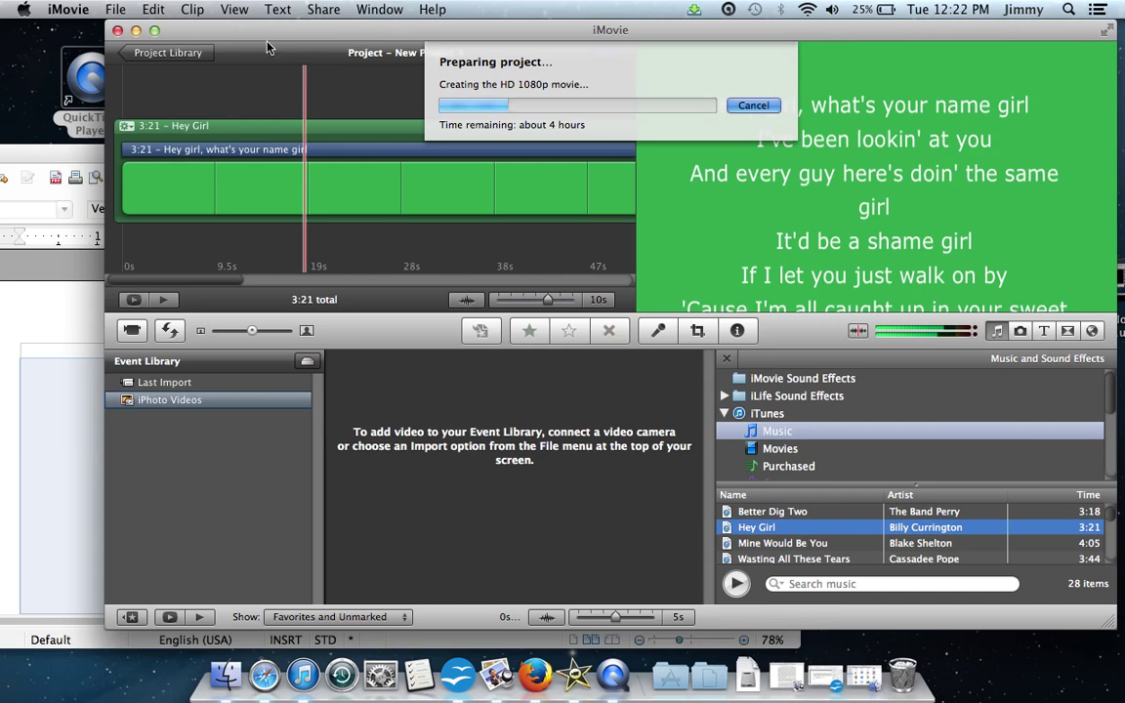
left_click(117, 10)
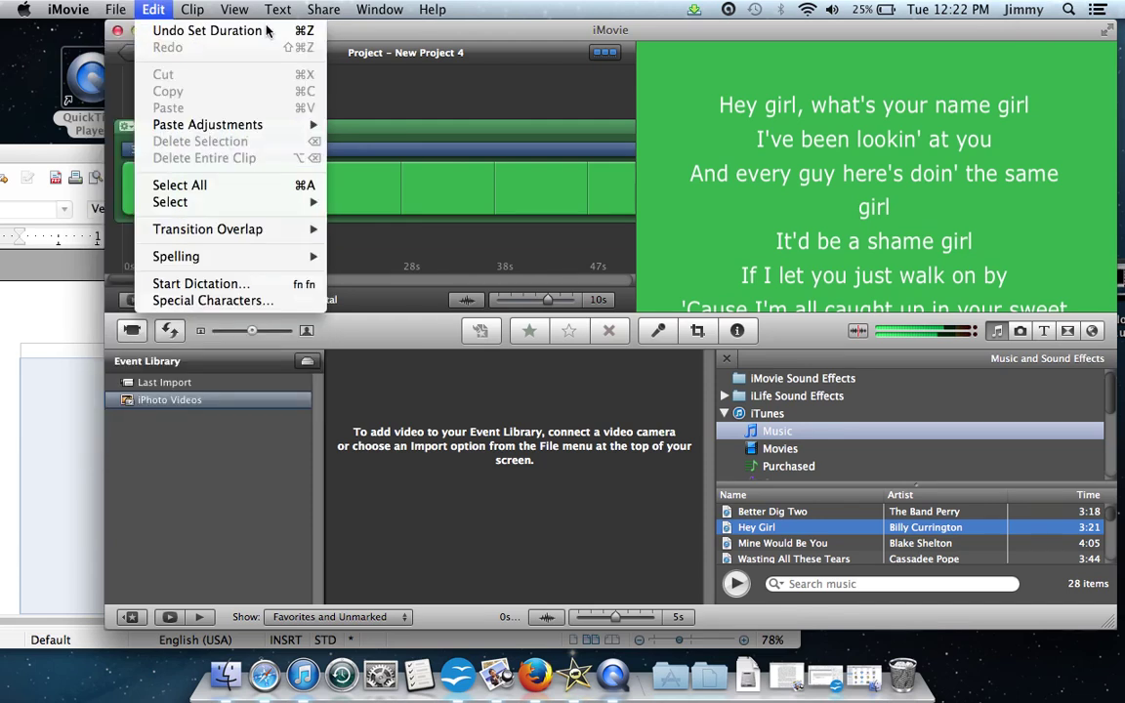
Use Share > Export Movie to save New Project 4 at HD 720p in Documents
mouse_move(323, 10)
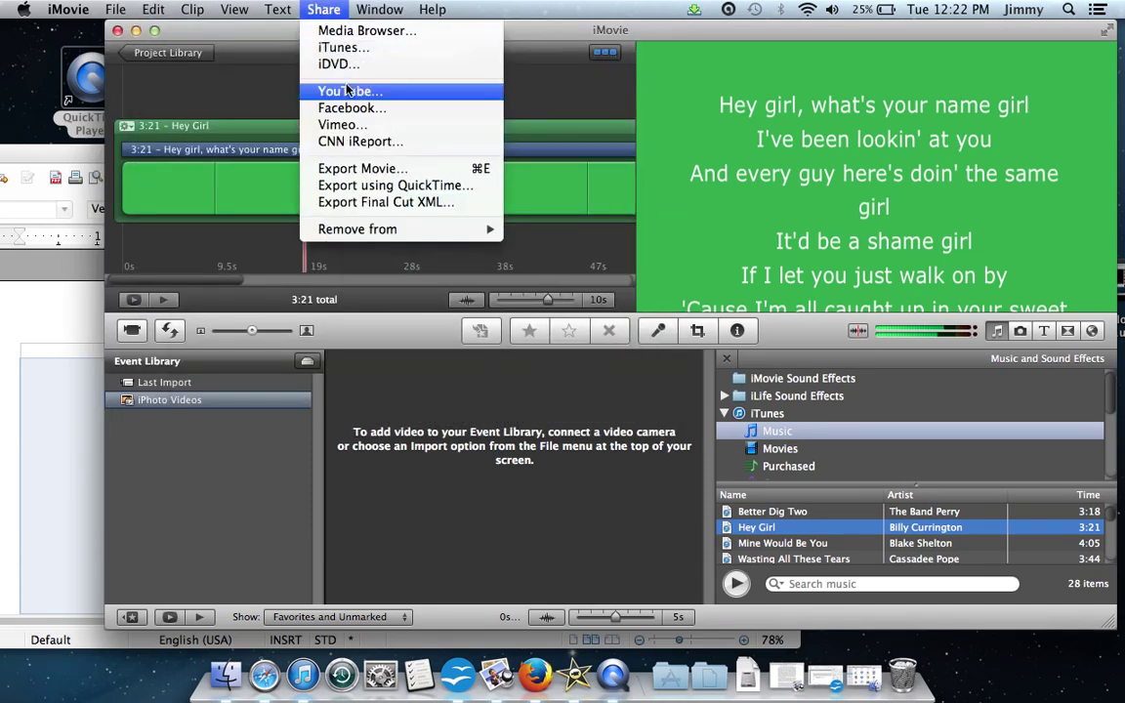
left_click(362, 170)
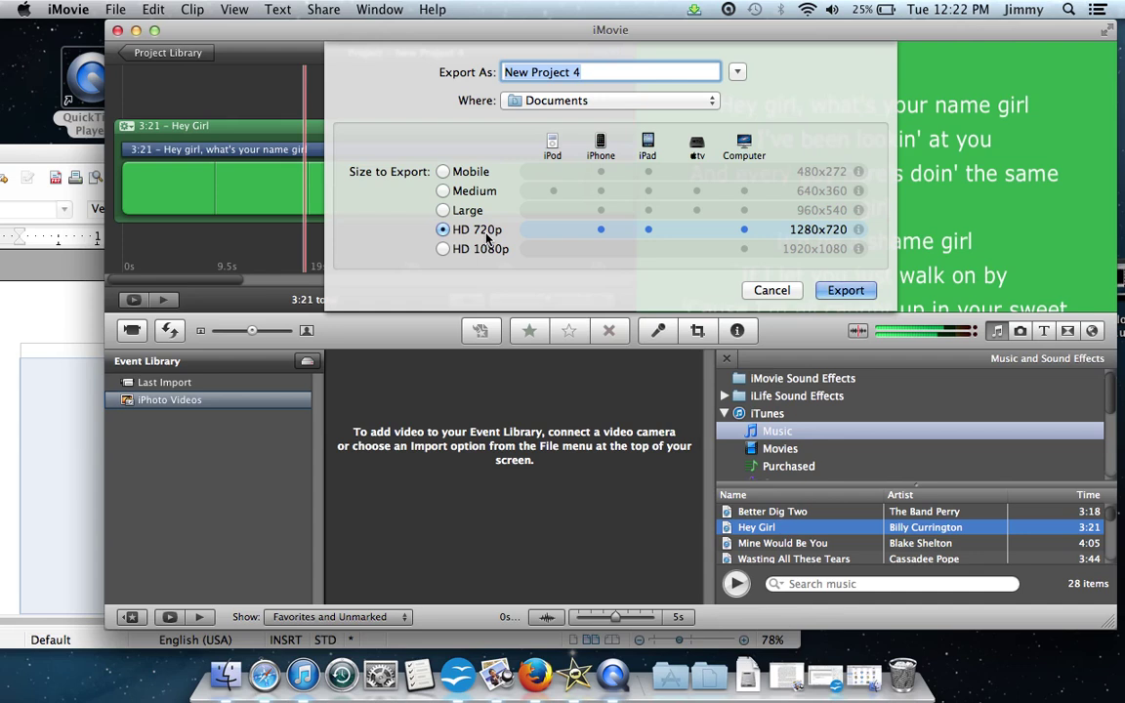
left_click(843, 290)
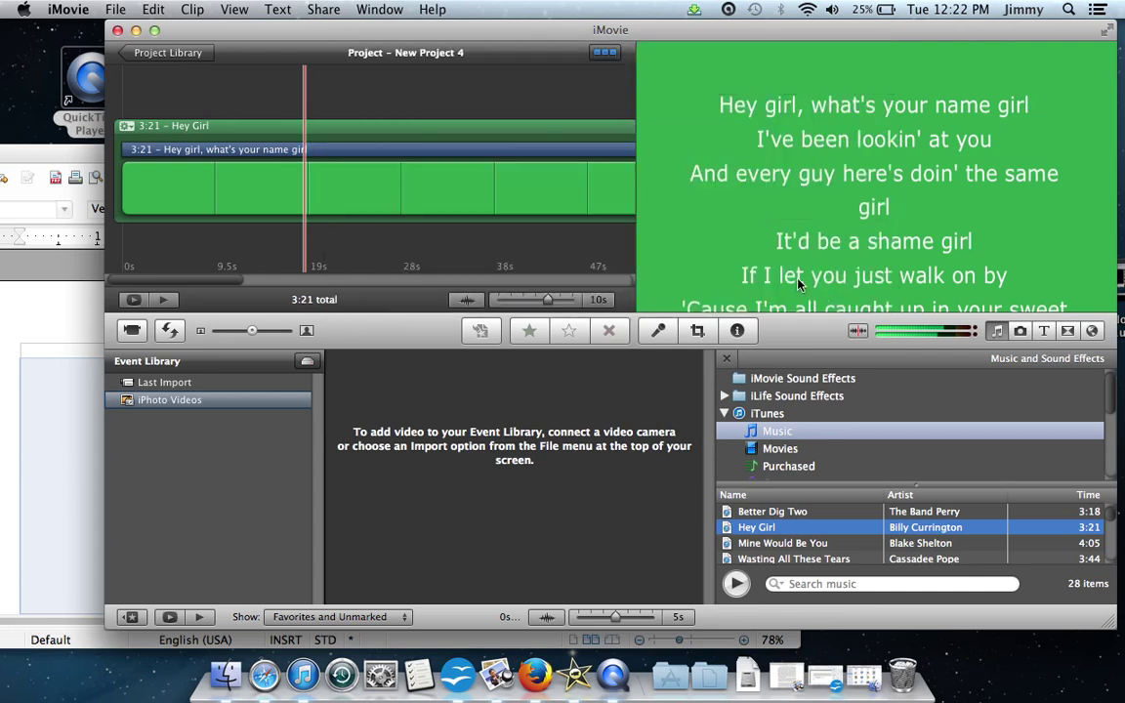